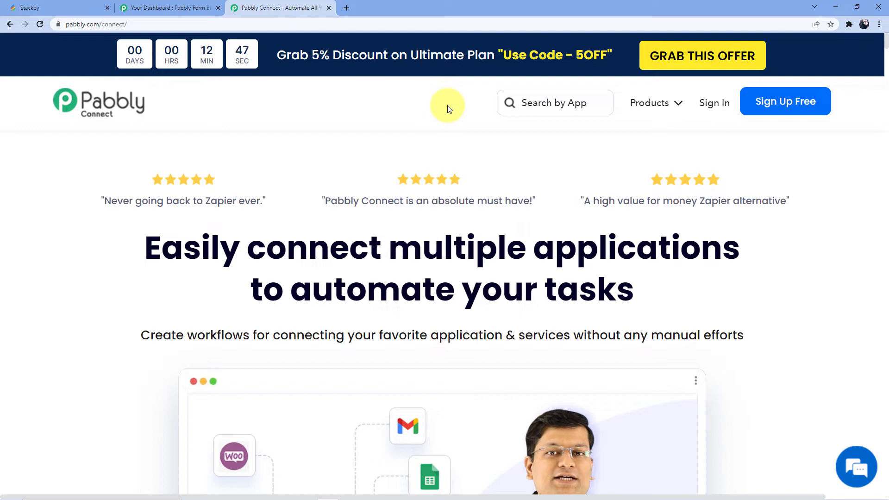
Sign in to Pabbly Connect and create a workflow named "Pabbly Form Builder to Stackby"
click(718, 107)
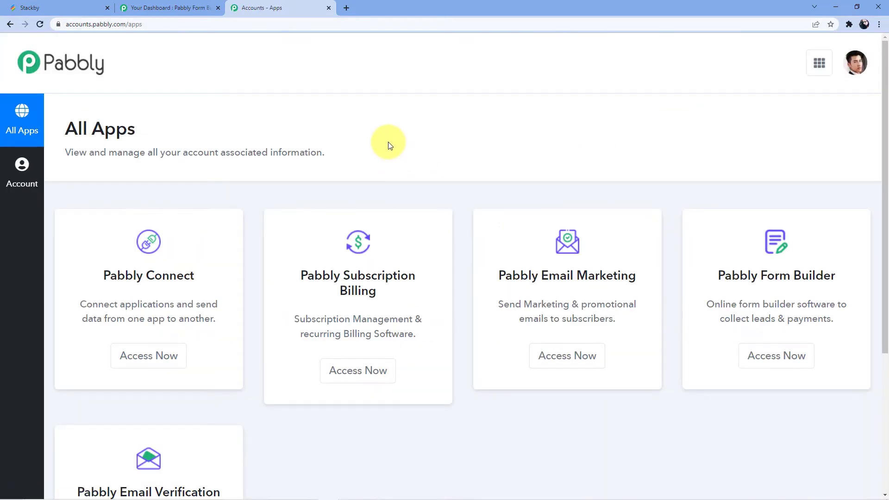
click(142, 363)
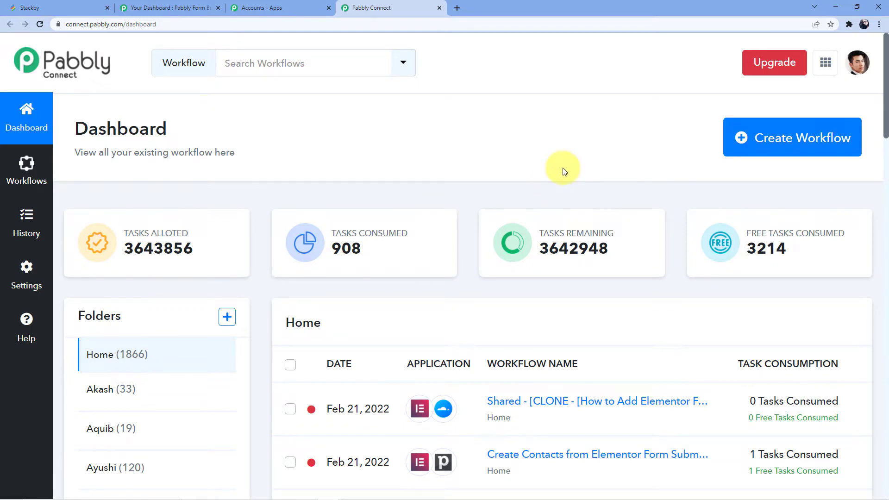
click(768, 137)
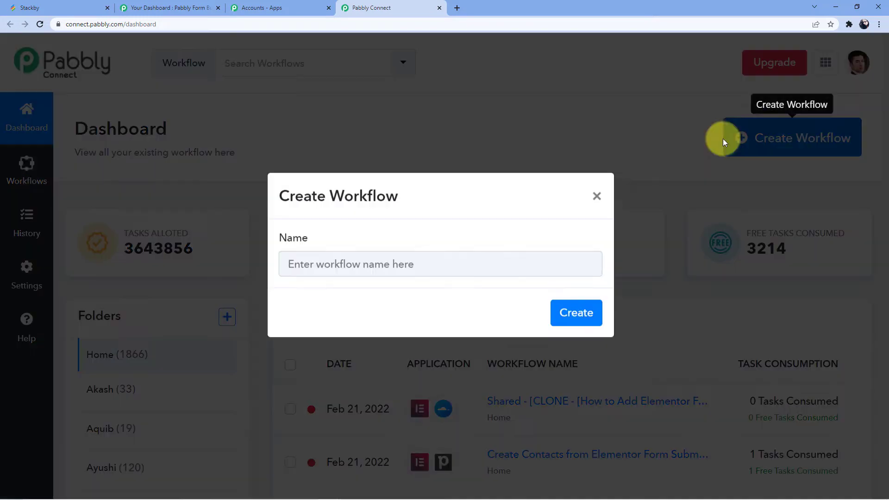
click(374, 276)
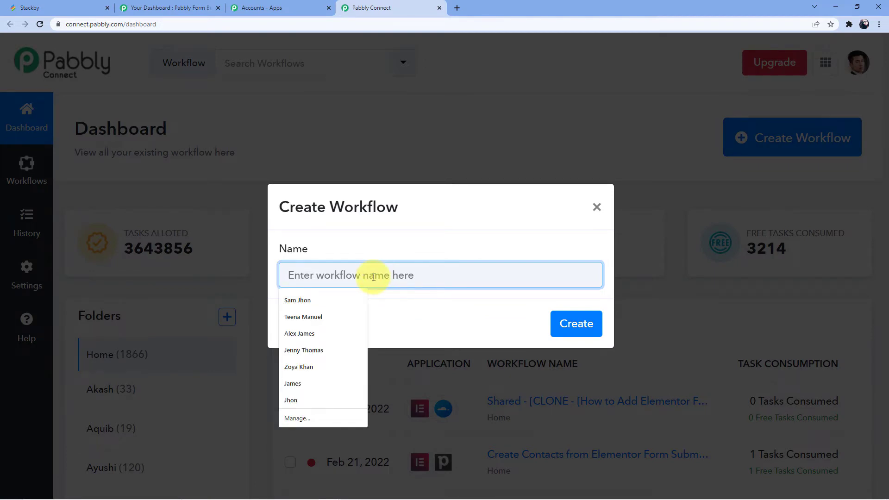
text(Pabbly Form Bu)
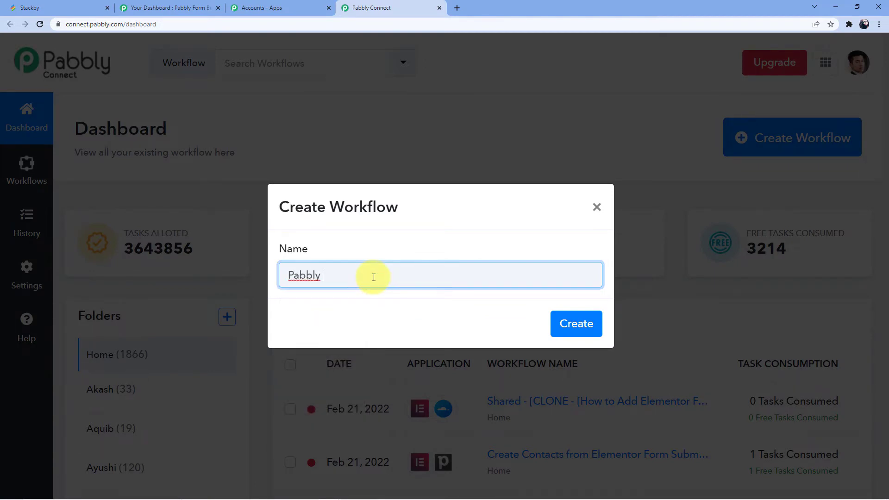
text(ild)
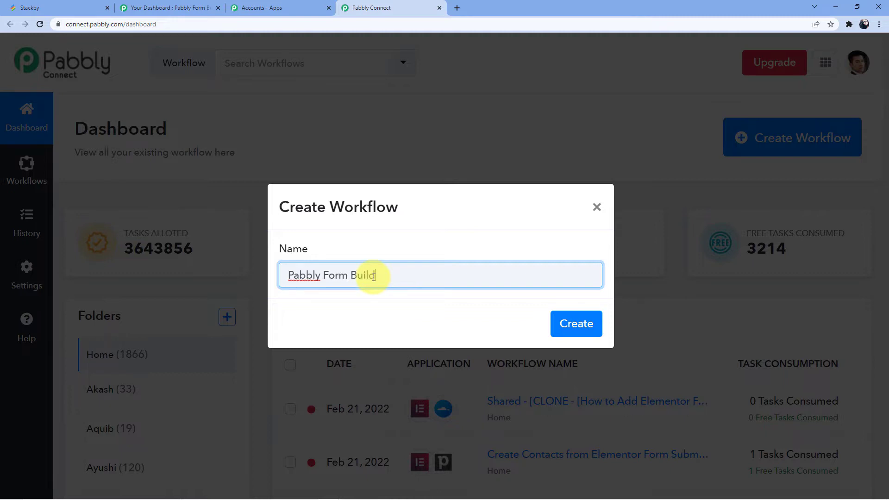
text(er to Stackby)
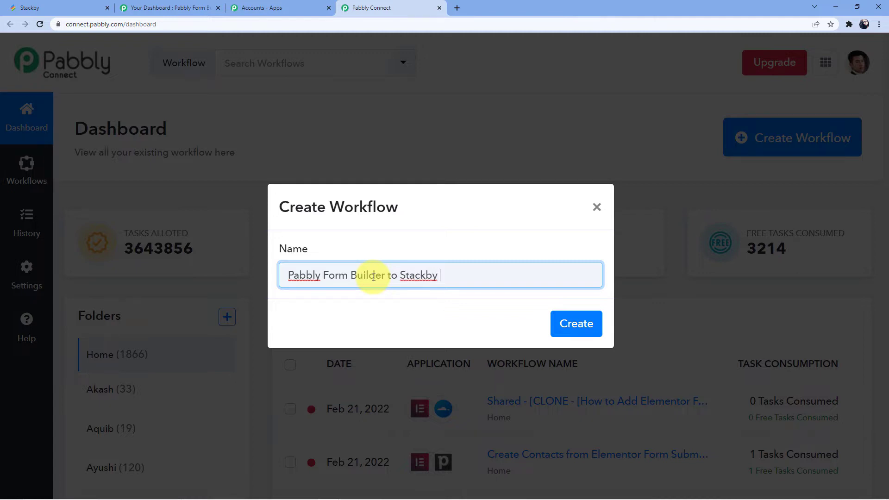
click(577, 326)
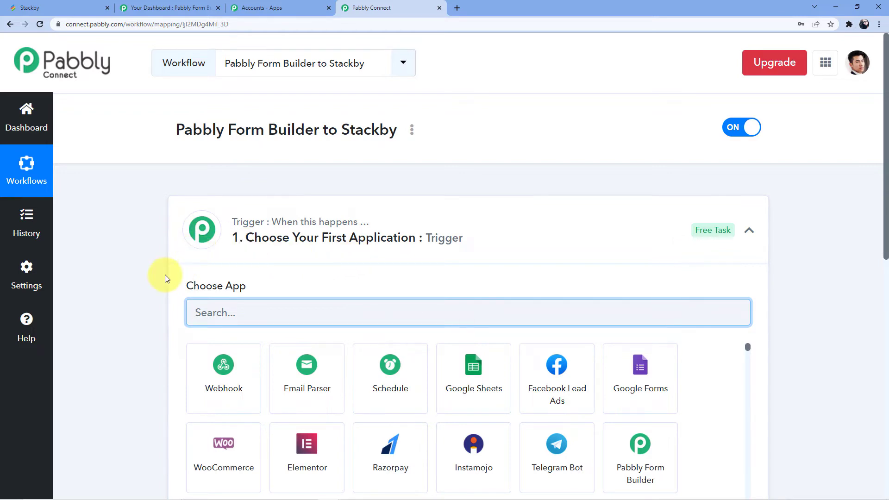
Set the workflow's trigger app to Pabbly Form Builder with New Form Submission as the trigger event
scroll(199, 254, down, 2)
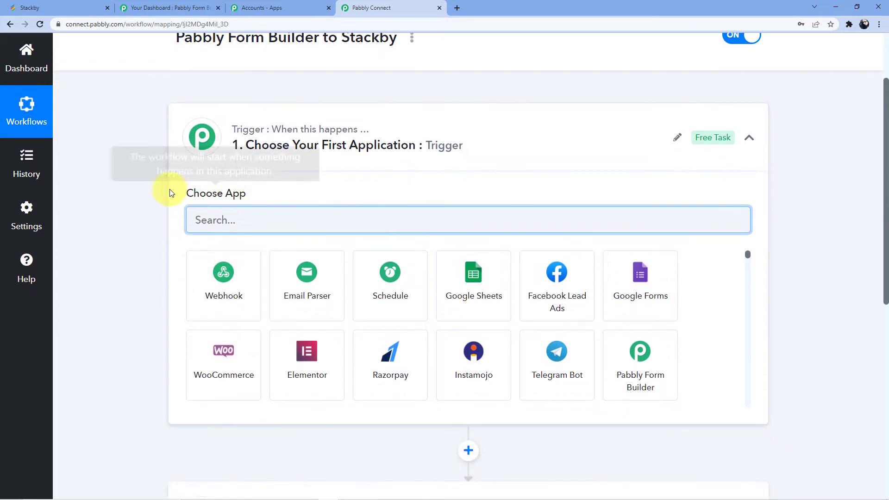
scroll(178, 194, down, 7)
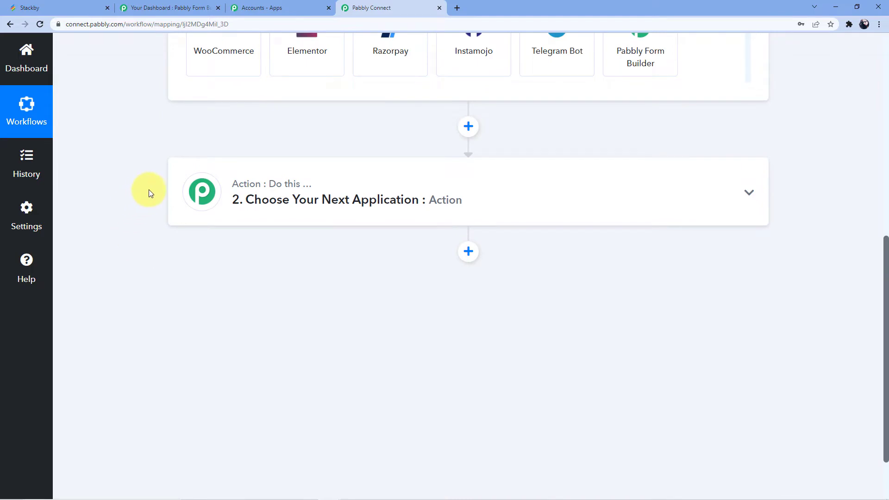
scroll(222, 174, up, 6)
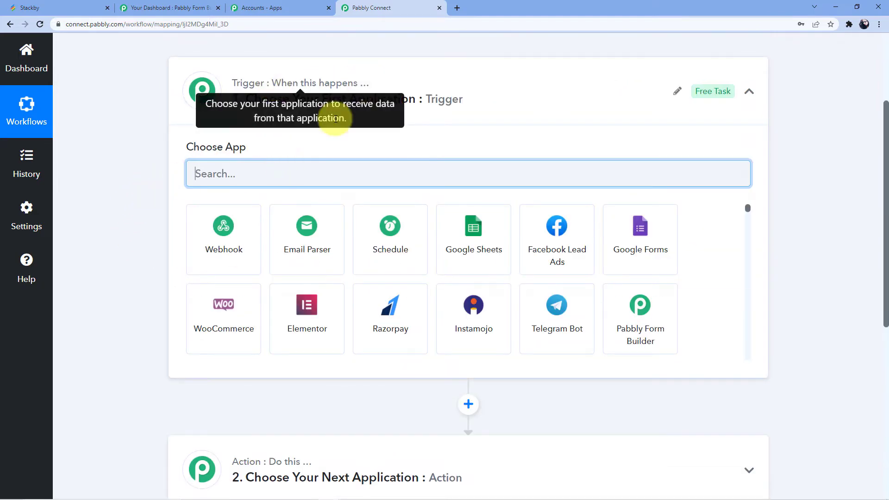
scroll(276, 280, down, 4)
scroll(142, 307, up, 3)
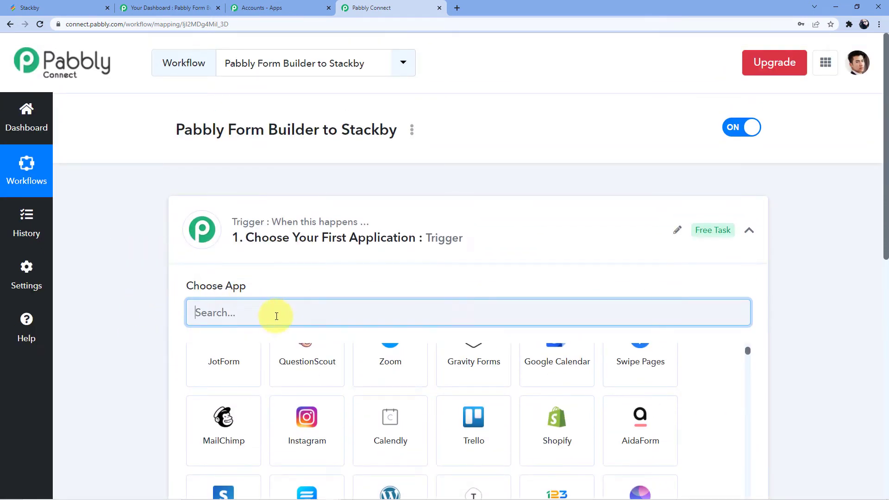
text(pabbly)
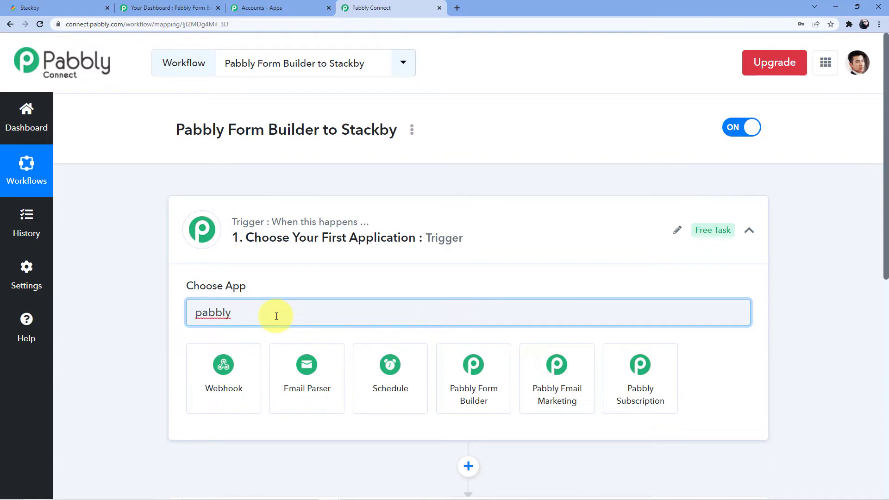
click(203, 311)
key(BackSpace)
text(P)
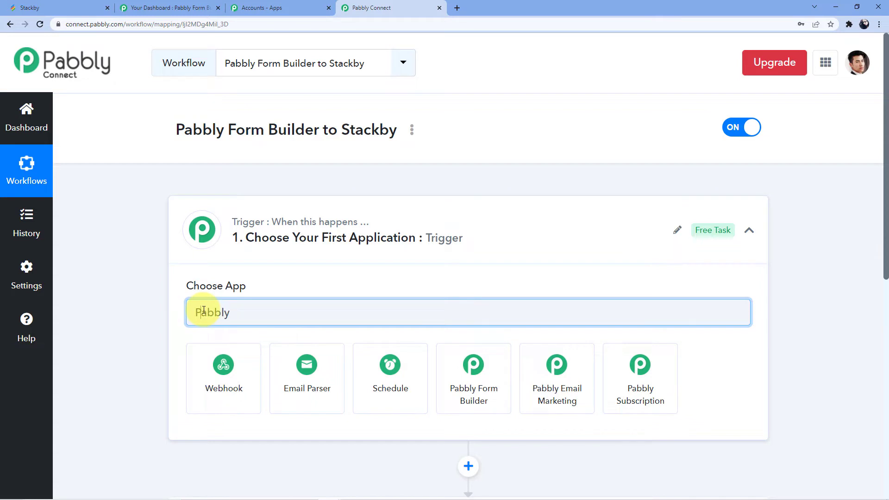
click(469, 367)
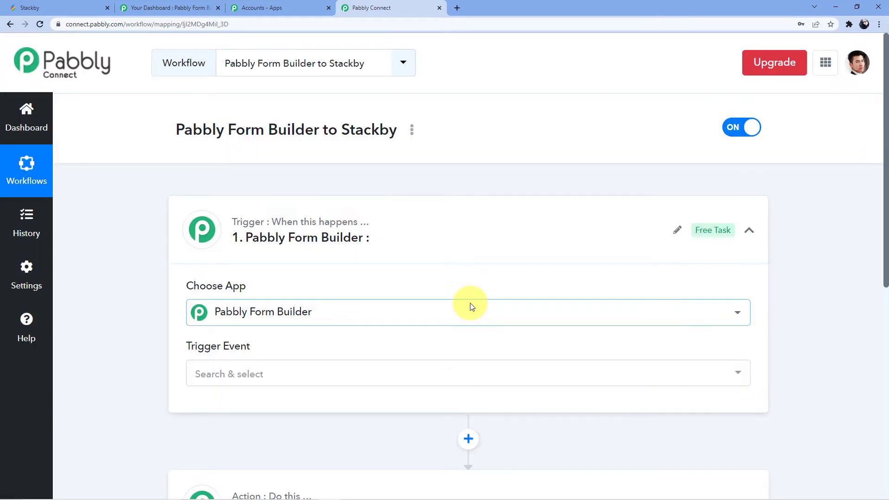
click(258, 376)
click(284, 424)
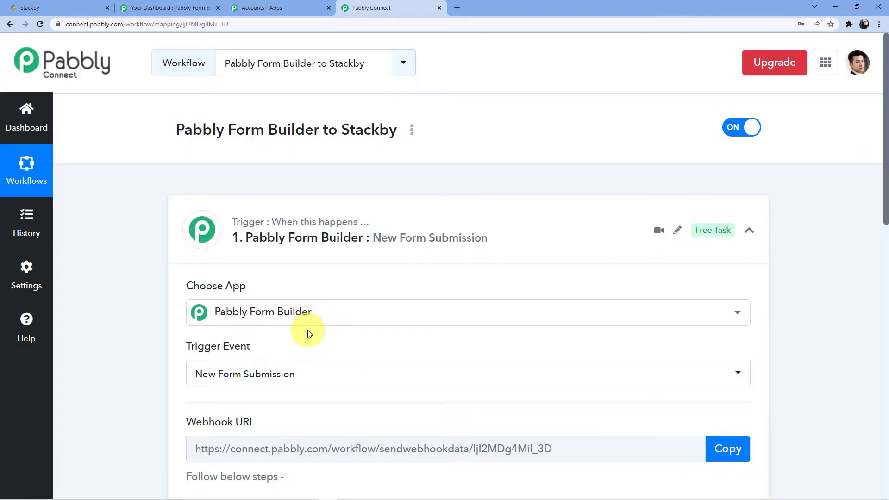
Review the trigger's webhook setup instructions and start capturing the webhook response
scroll(341, 292, down, 5)
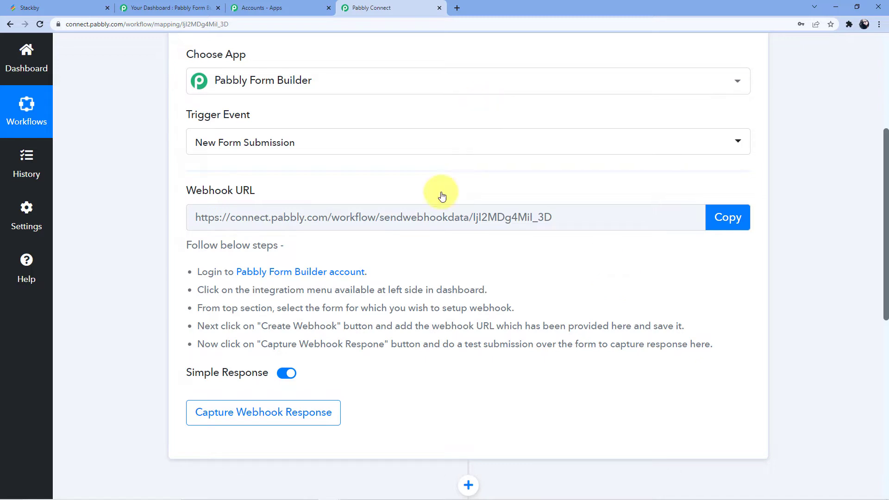
drag(195, 276, 486, 290)
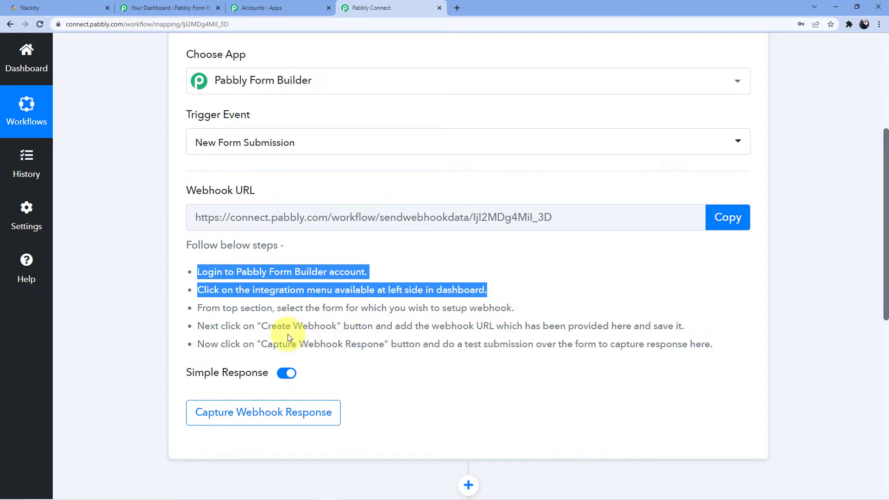
click(533, 217)
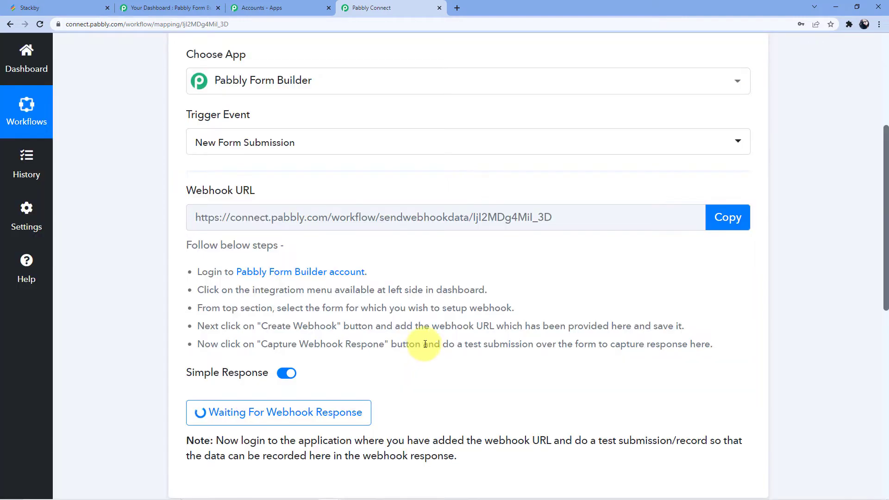
scroll(367, 273, down, 3)
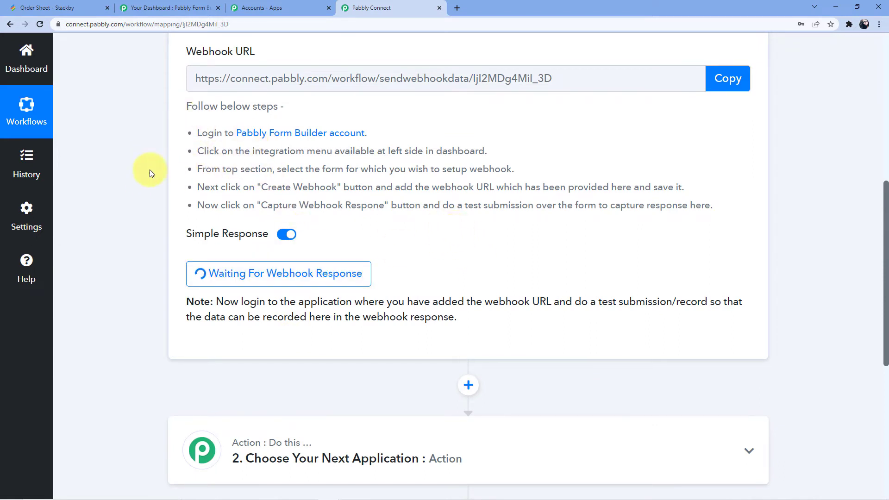
Switch to Pabbly Form Builder and filter the dashboard's form list to Dispatch Form
click(179, 4)
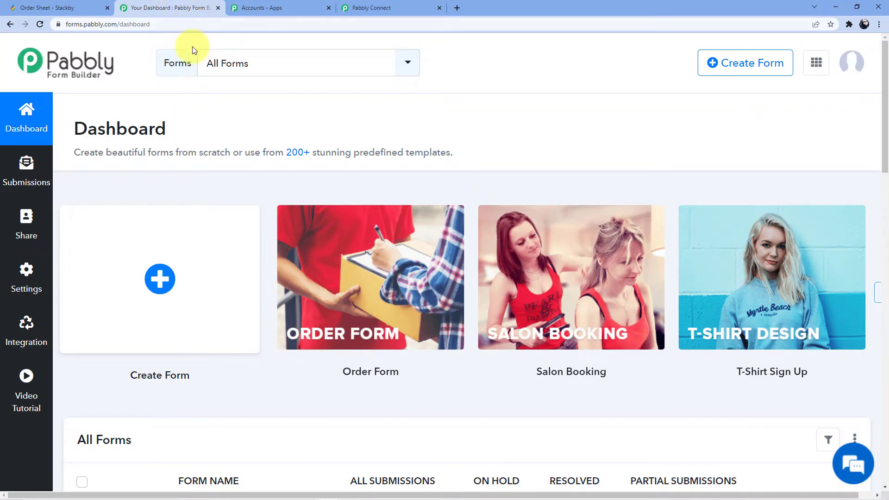
click(294, 71)
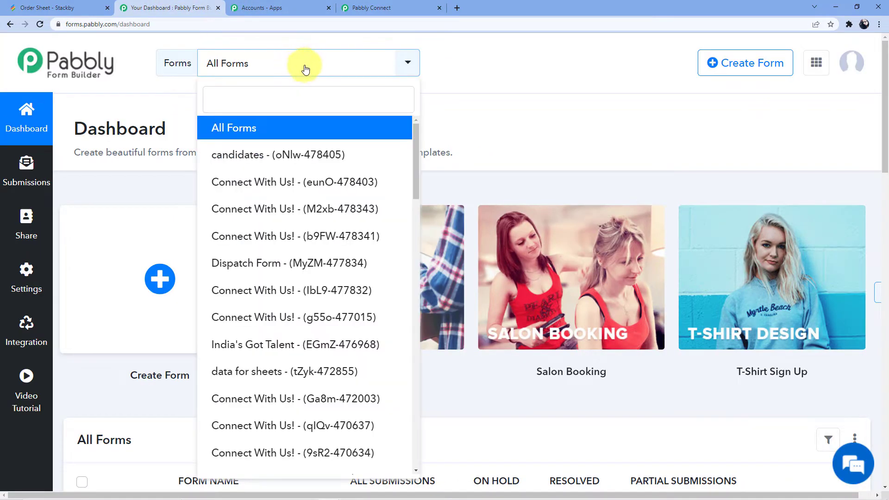
click(276, 64)
click(270, 66)
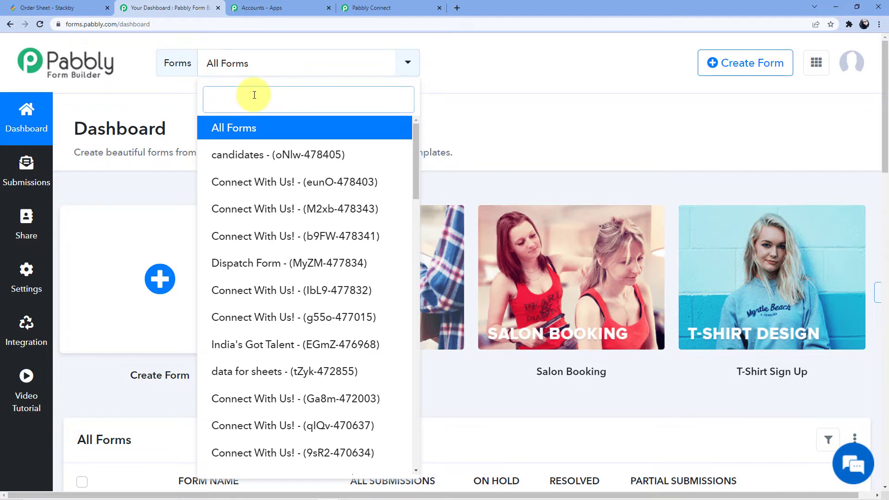
text(Dispa)
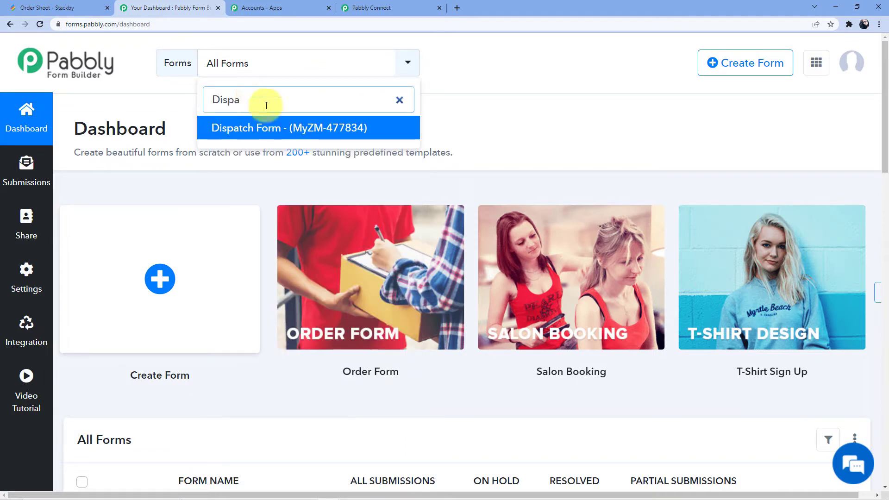
click(269, 128)
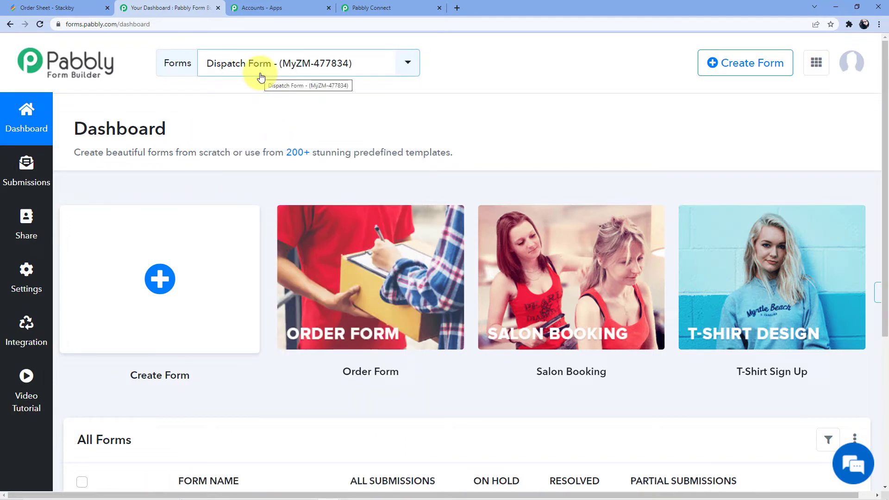
scroll(232, 338, down, 4)
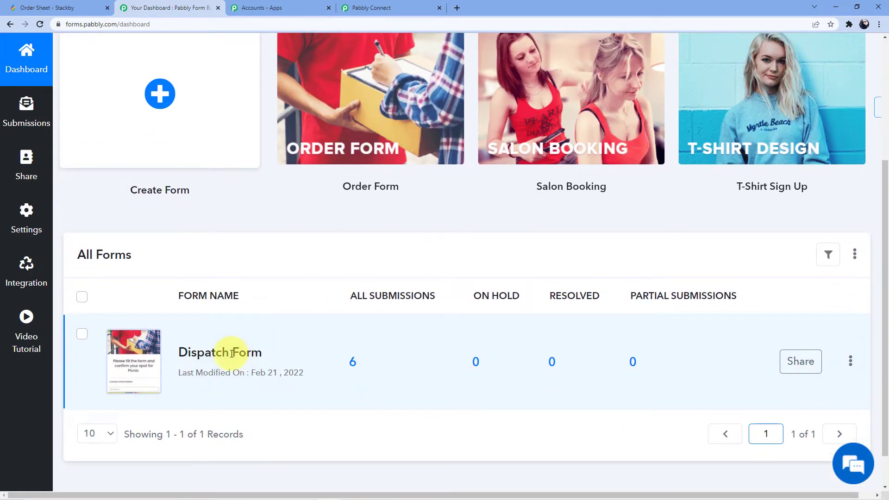
Open the webhook integration settings and select Dispatch Form as the form
click(15, 228)
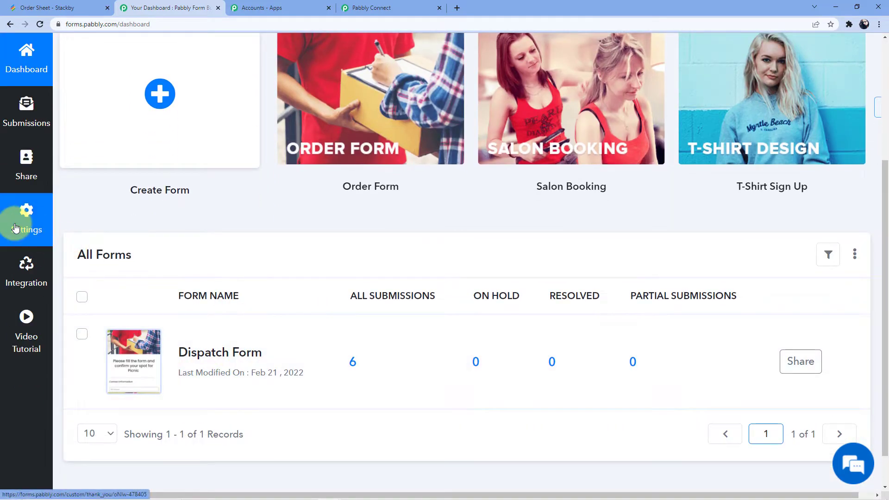
click(26, 271)
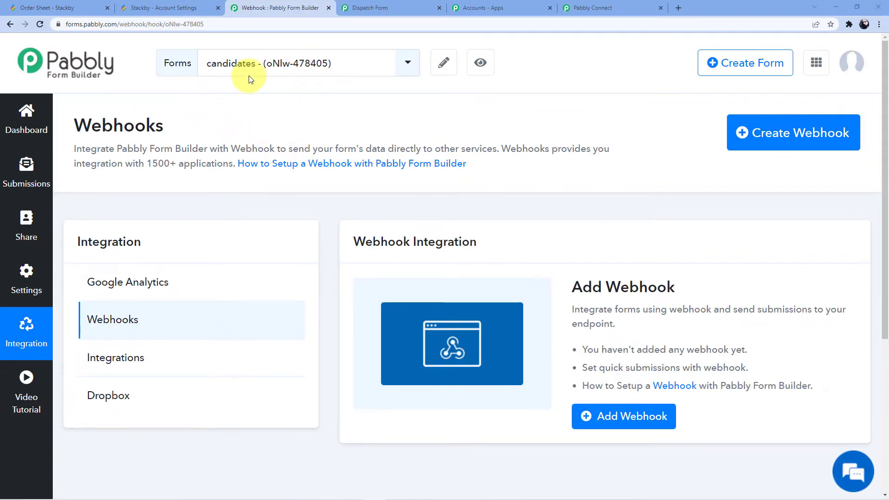
click(407, 65)
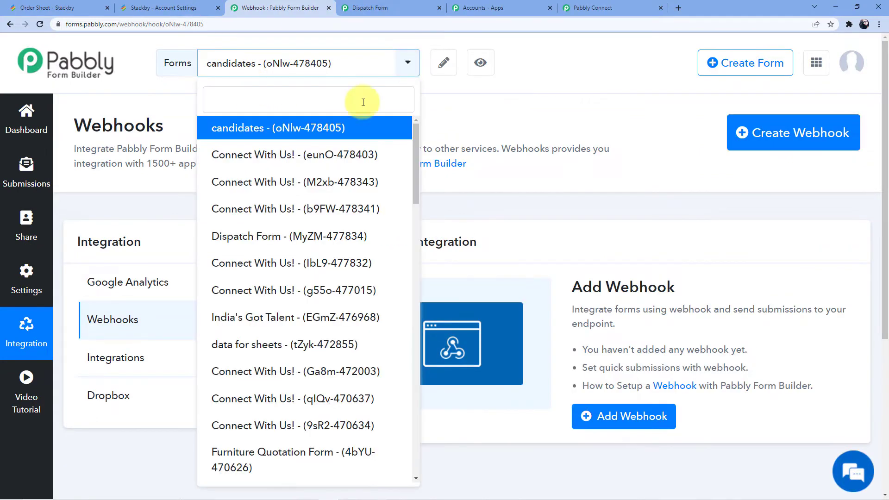
text(Dispatc)
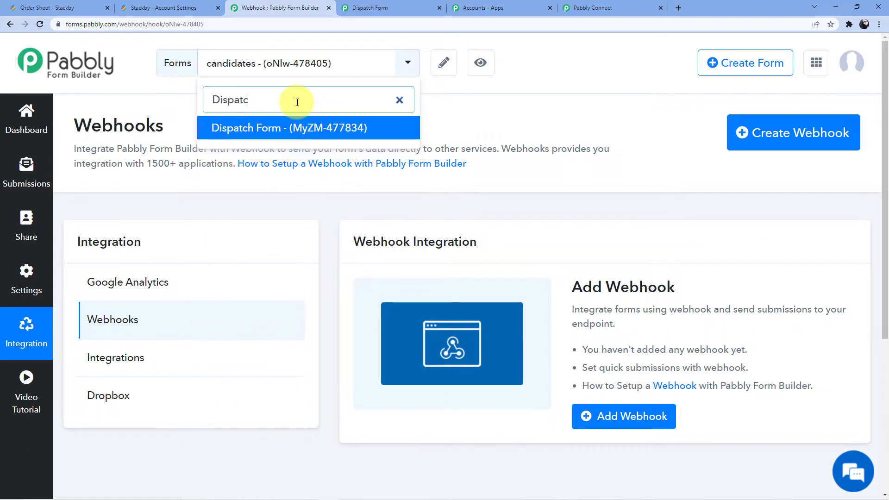
click(284, 134)
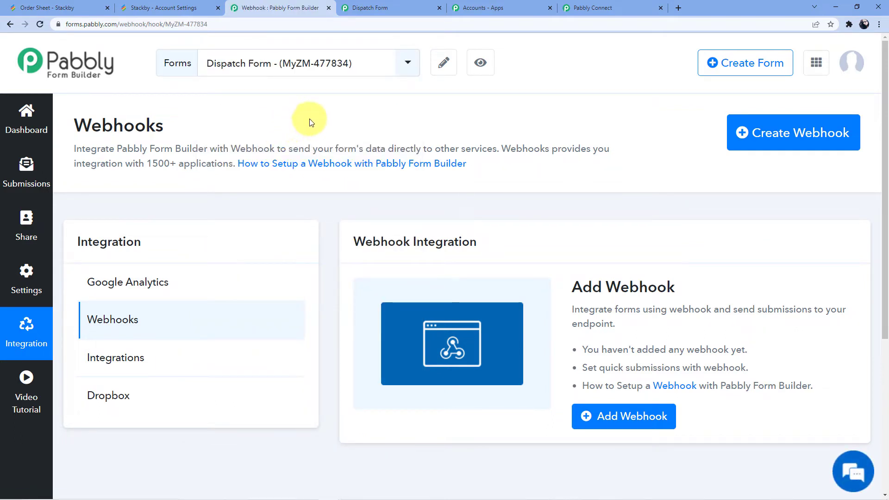
Start a new webhook for Dispatch Form, and copy the trigger's webhook URL from Pabbly Connect
click(744, 133)
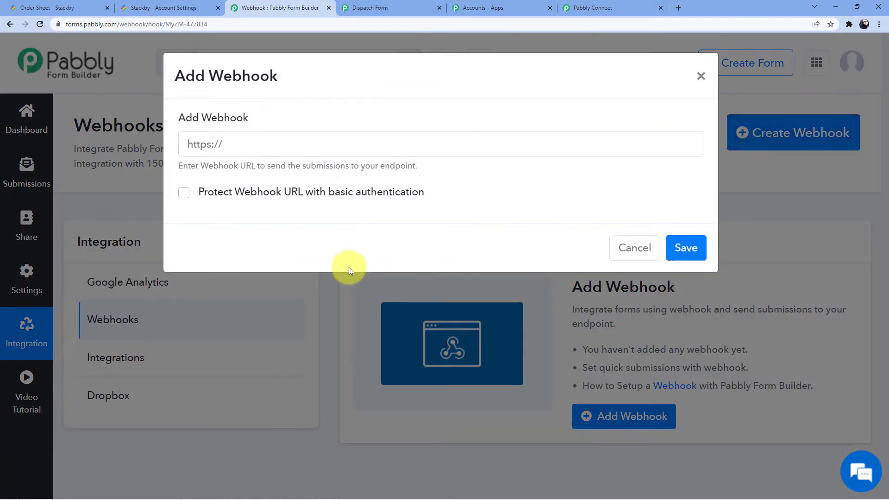
click(342, 145)
click(591, 8)
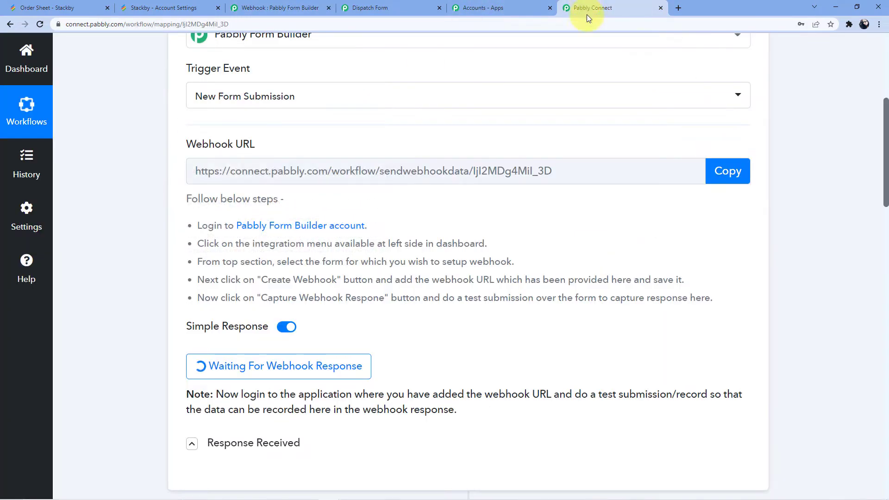
click(727, 170)
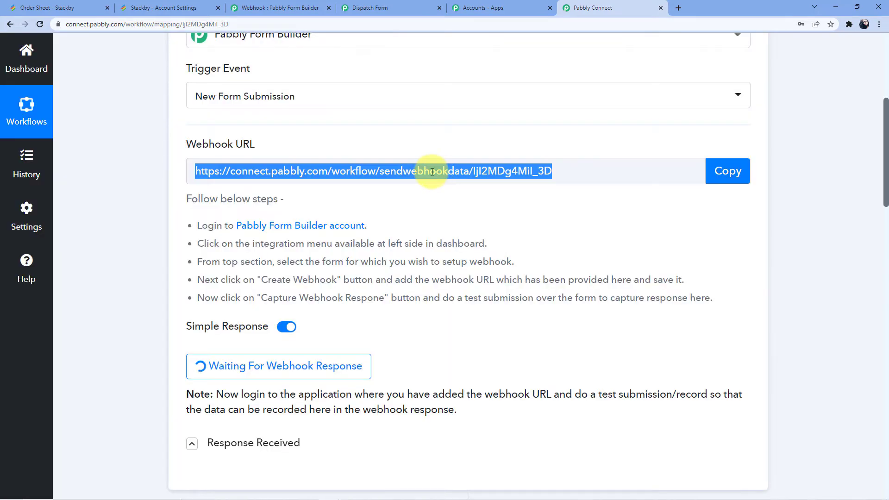
Close the already submitted Dispatch Form page, and save the new webhook in Pabbly Form Builder with the copied webhook URL
click(190, 8)
click(376, 7)
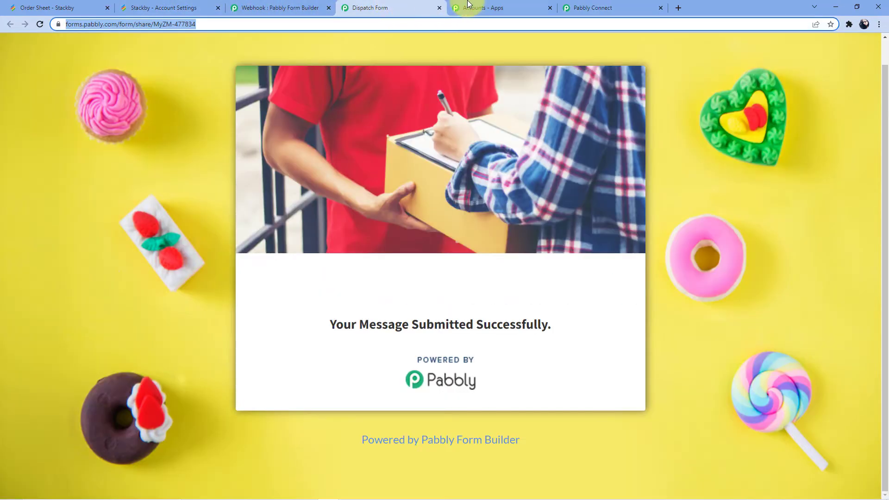
click(305, 6)
click(439, 7)
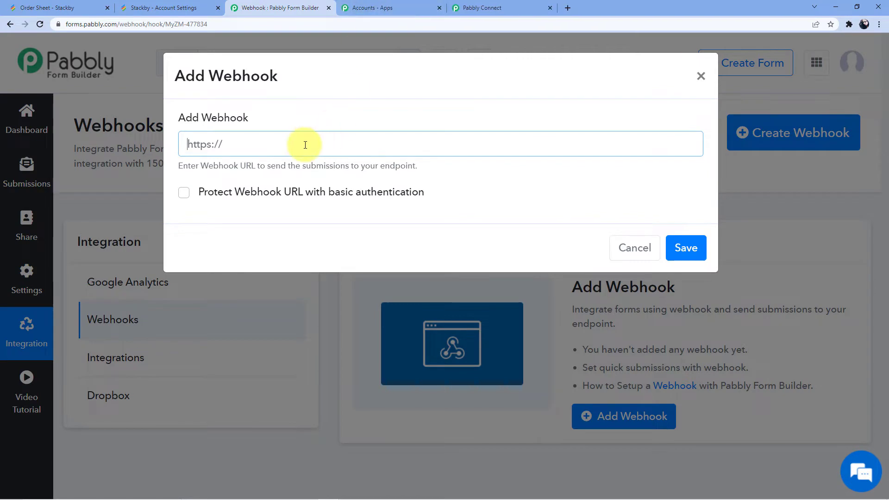
click(306, 145)
key(ctrl+v)
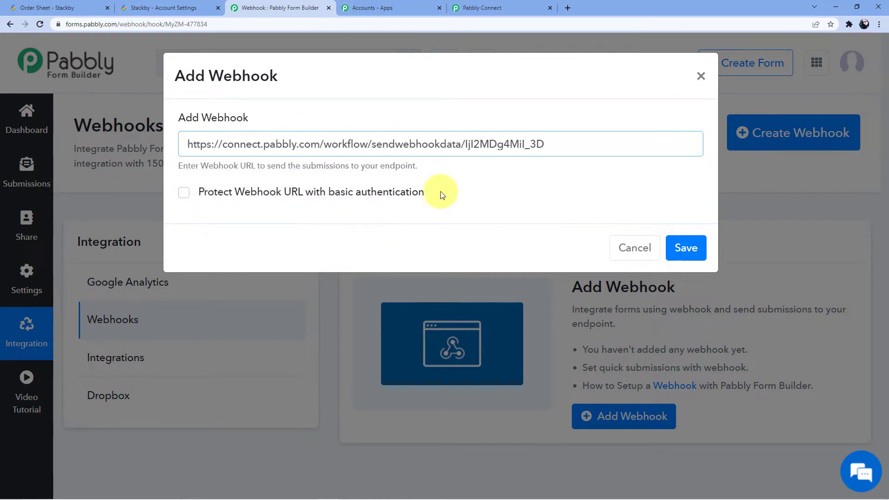
click(686, 246)
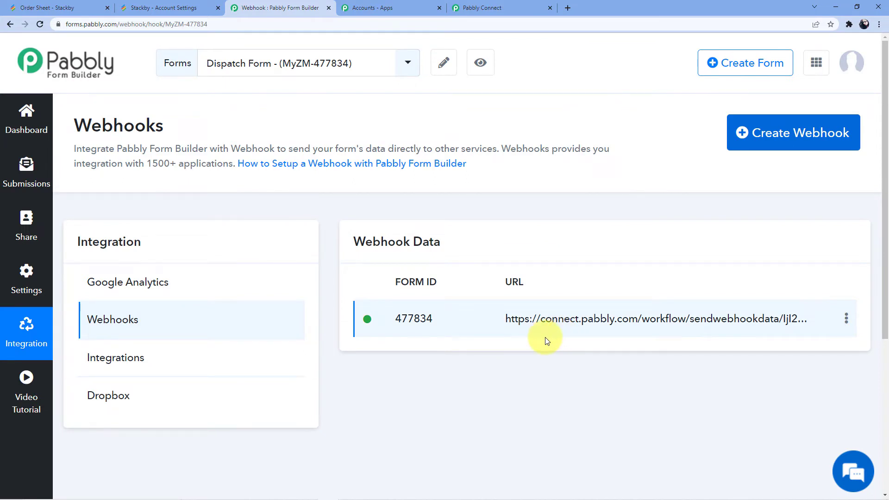
Open the Dispatch Form preview and inspect the first record's details in Stackby's Order Sheet
click(475, 67)
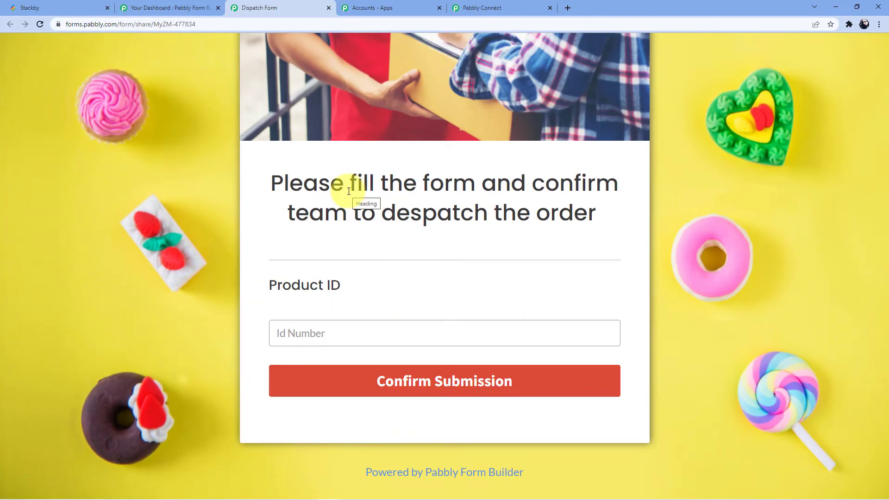
click(71, 8)
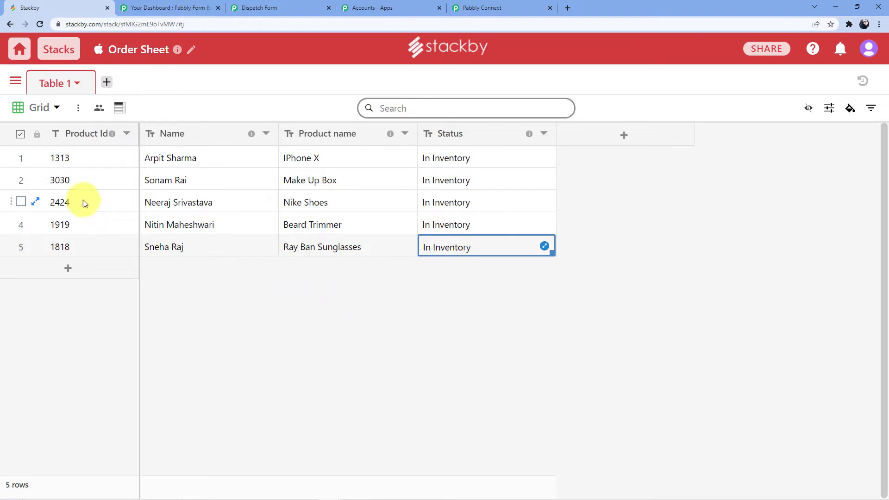
double_click(69, 162)
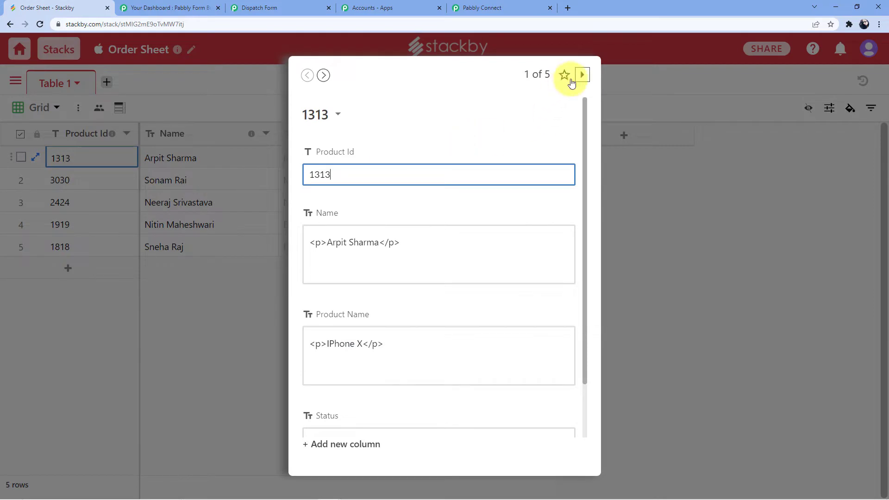
click(620, 336)
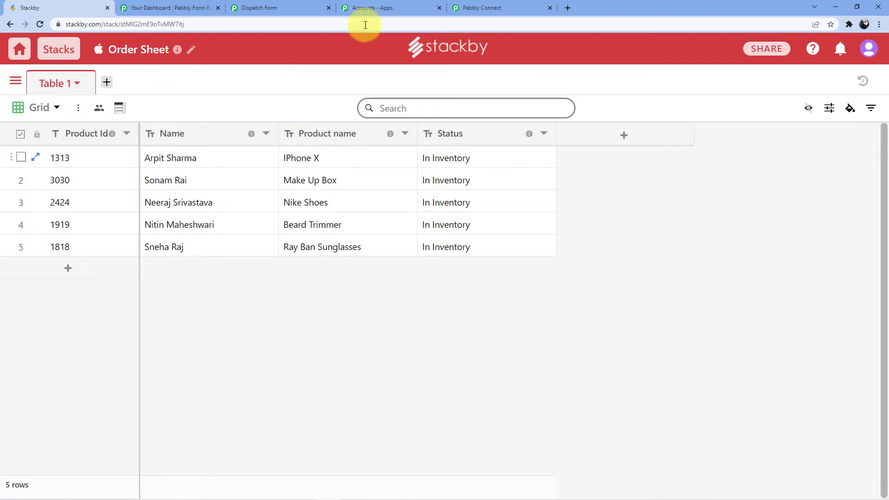
Submit Dispatch Form with 1313, the Product Id of the Order Sheet's first record
click(486, 8)
click(425, 104)
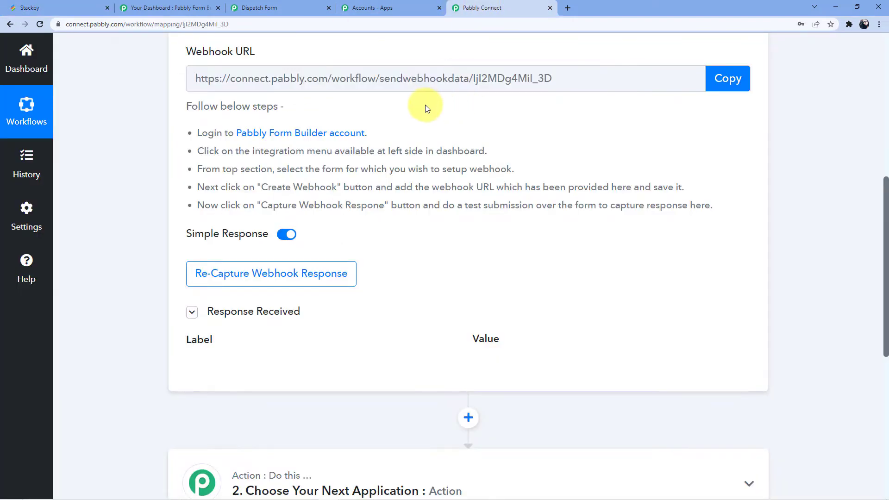
click(144, 8)
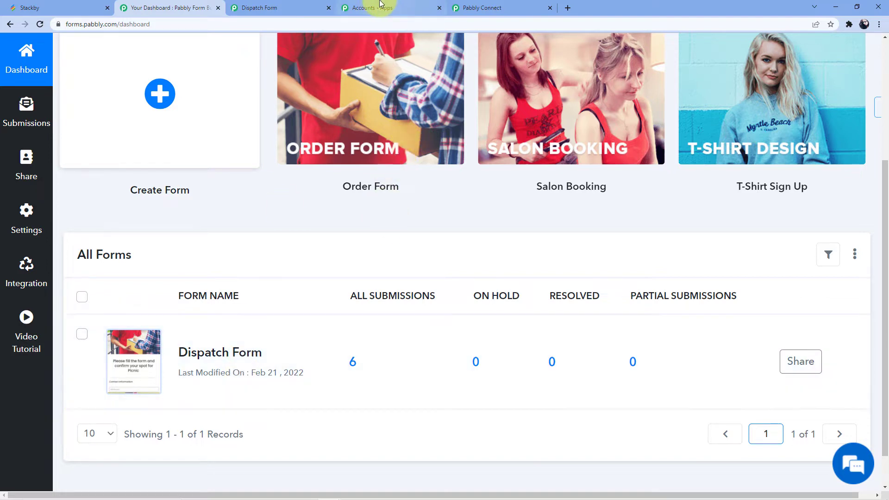
click(316, 4)
click(54, 7)
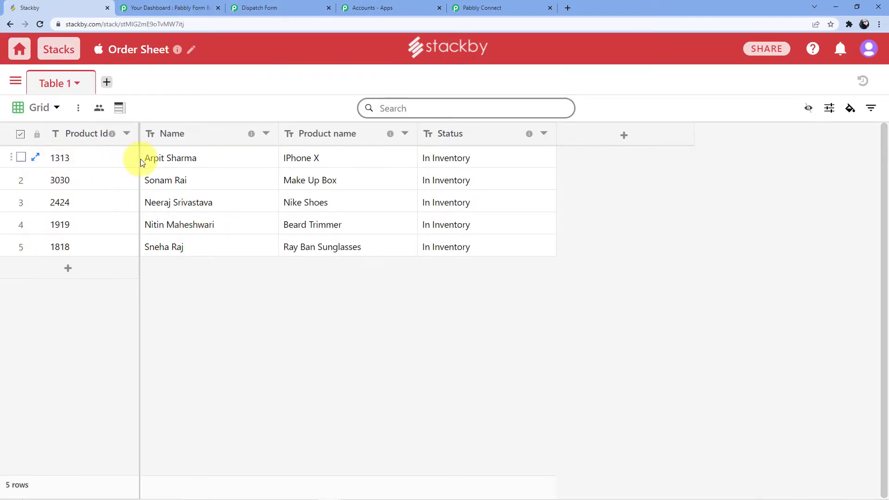
click(177, 6)
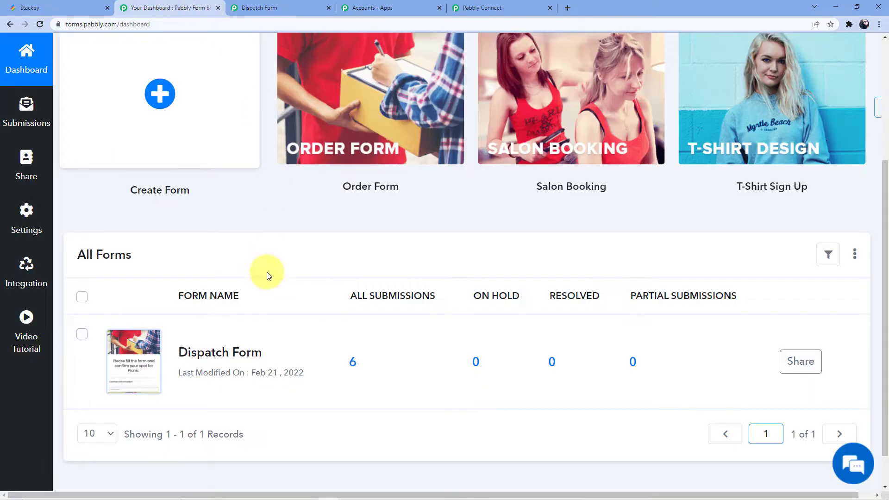
click(319, 7)
click(328, 333)
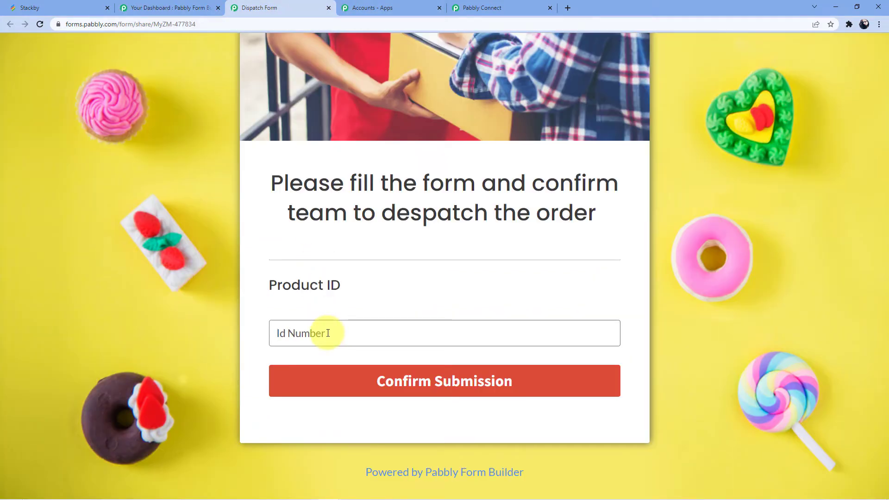
text(1313)
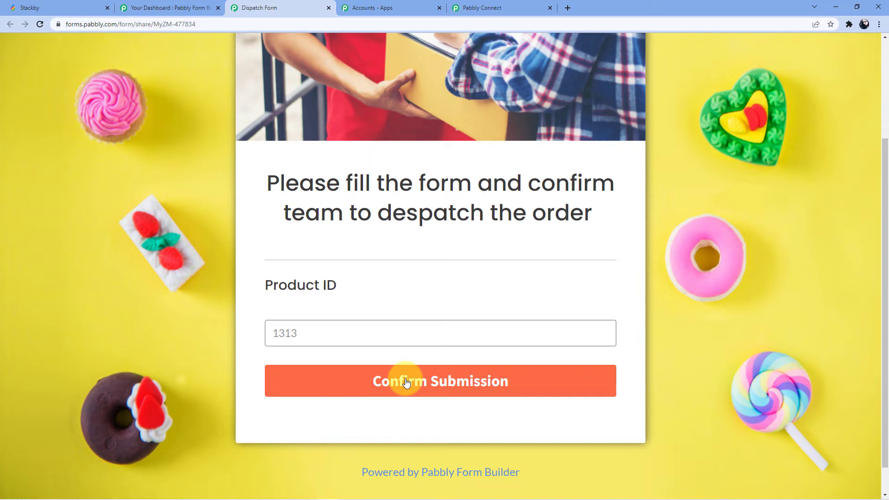
click(406, 383)
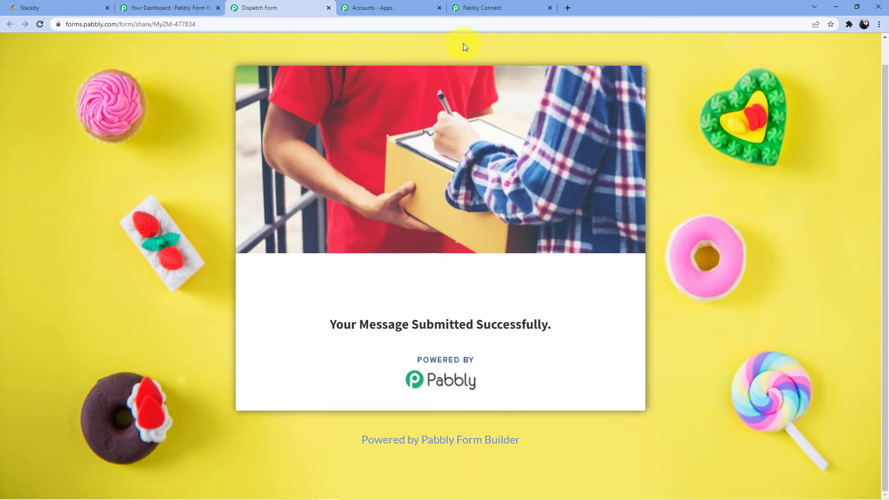
Check the trigger's Response Received section in Pabbly Connect and start recapturing the webhook response
click(491, 4)
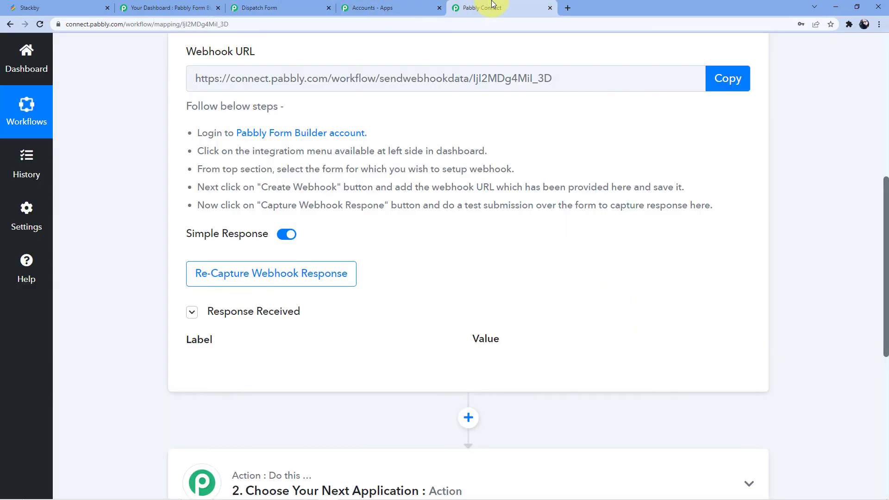
click(425, 7)
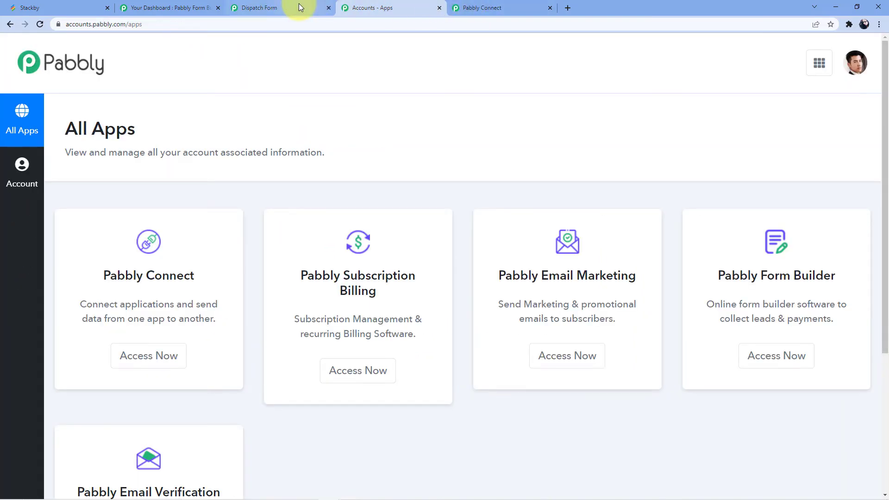
click(468, 7)
scroll(423, 145, down, 3)
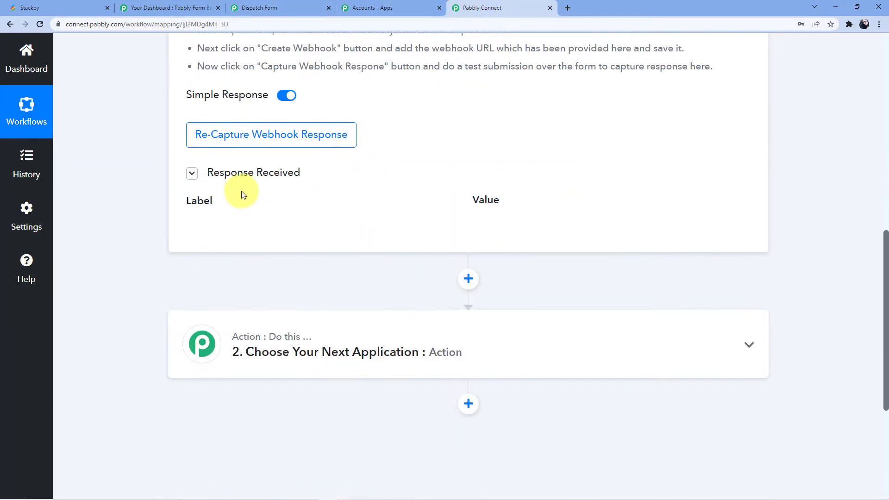
click(225, 175)
click(228, 173)
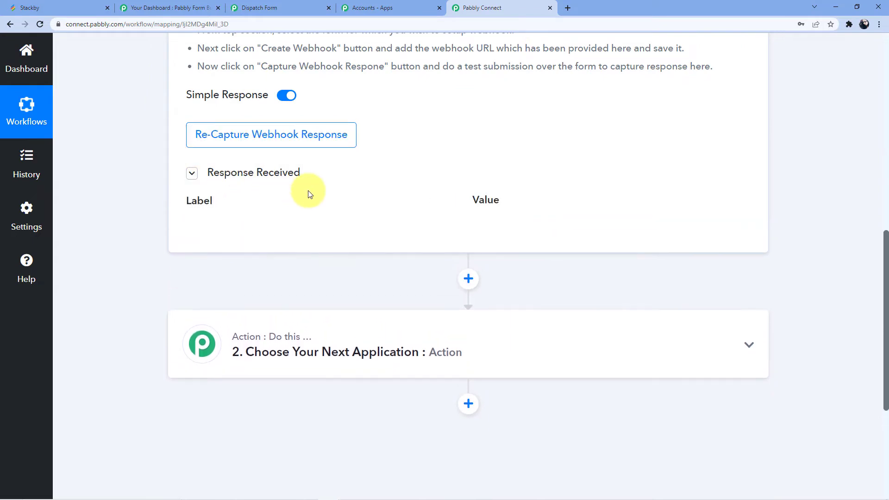
scroll(310, 194, up, 2)
click(329, 232)
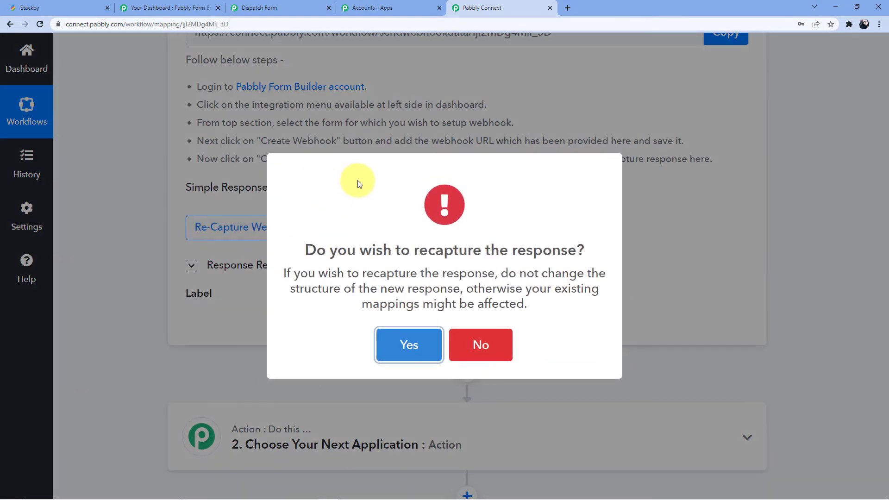
click(410, 355)
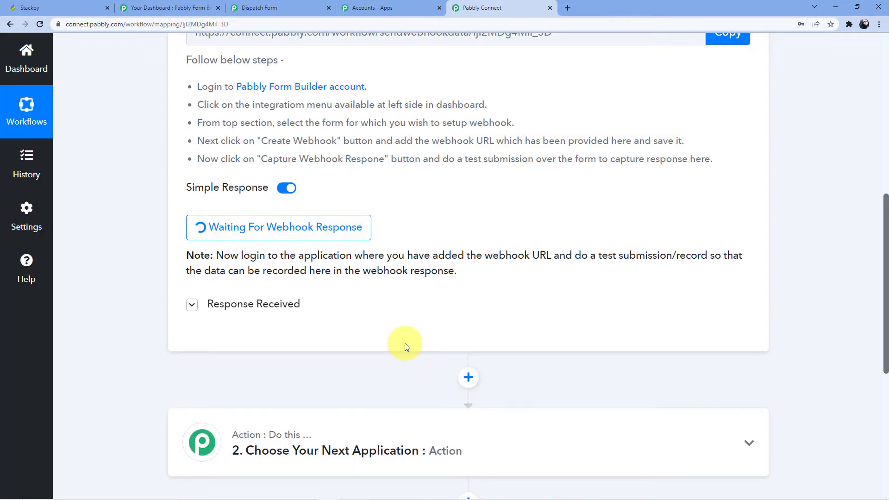
Reload Dispatch Form and submit it again with Product ID 1313
click(139, 7)
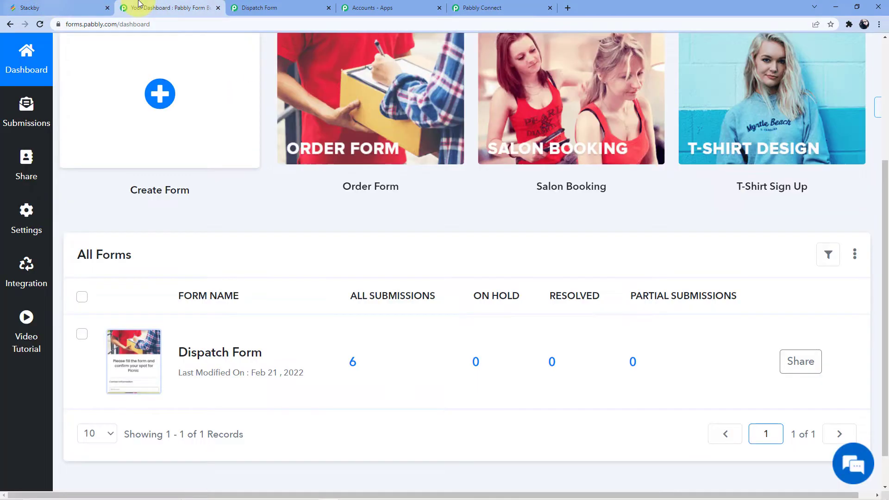
click(319, 7)
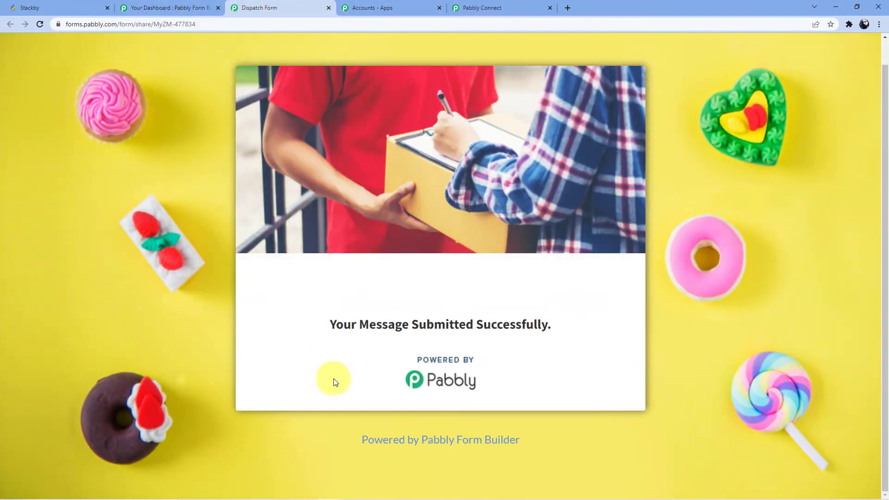
scroll(391, 338, up, 1)
click(217, 28)
key(Return)
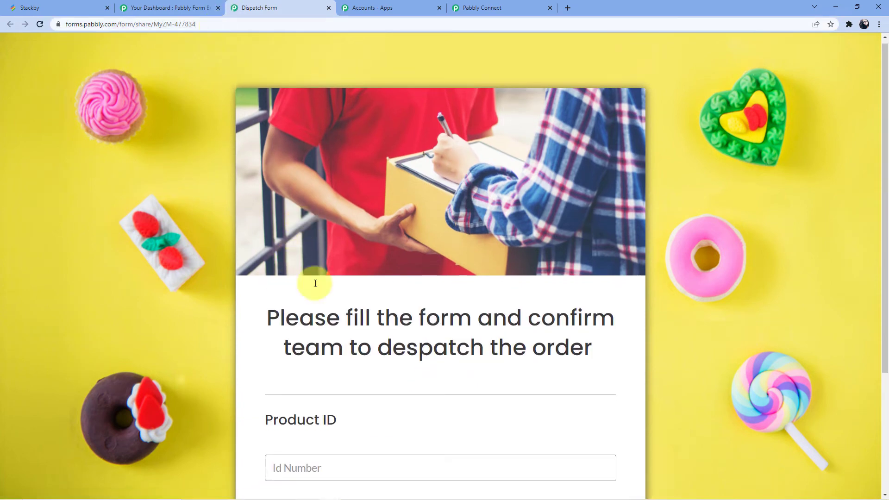
scroll(309, 250, down, 3)
click(324, 297)
text(1)
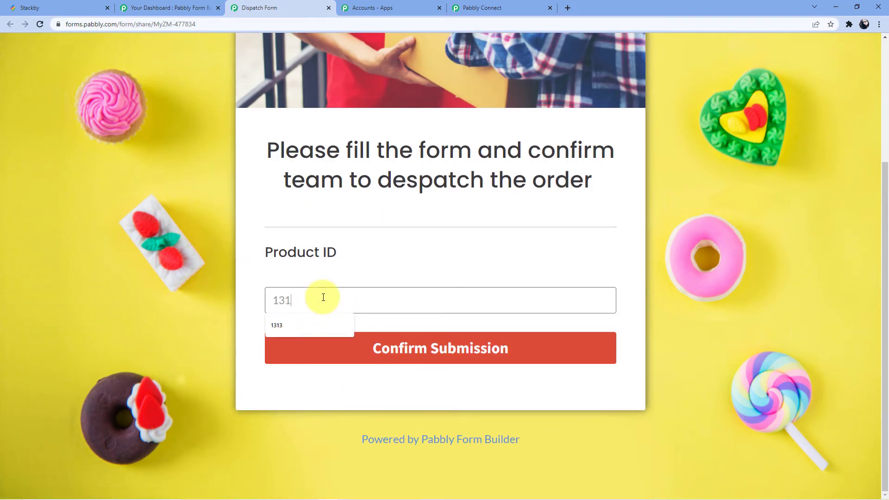
text(31)
click(324, 325)
click(349, 348)
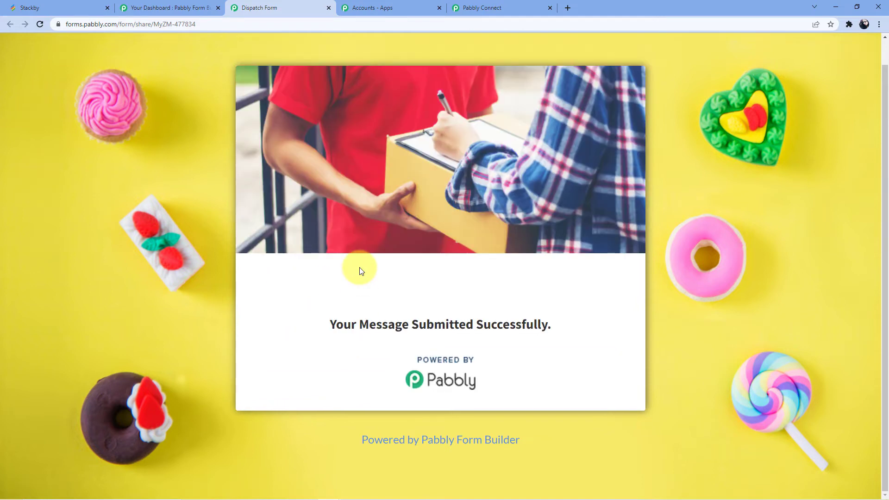
Return to Pabbly Connect and examine the labels and values under the trigger's Response Received section
click(468, 8)
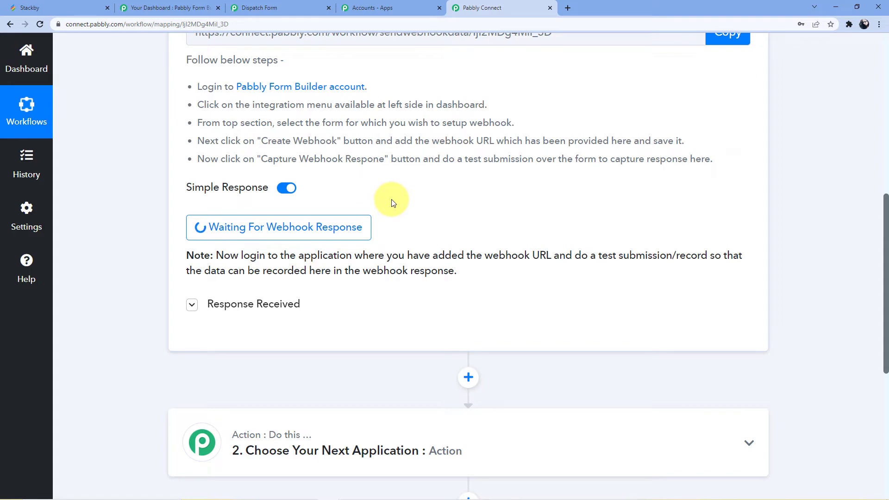
scroll(391, 203, down, 2)
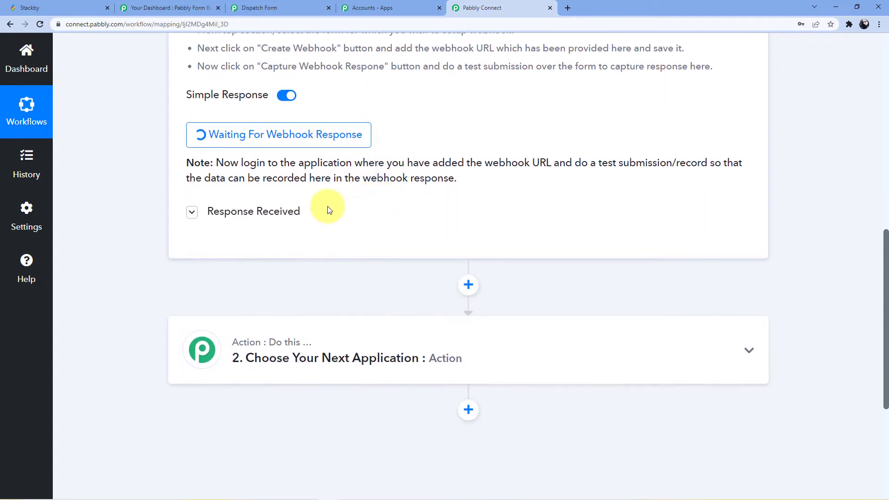
click(267, 216)
click(267, 216)
scroll(487, 159, up, 5)
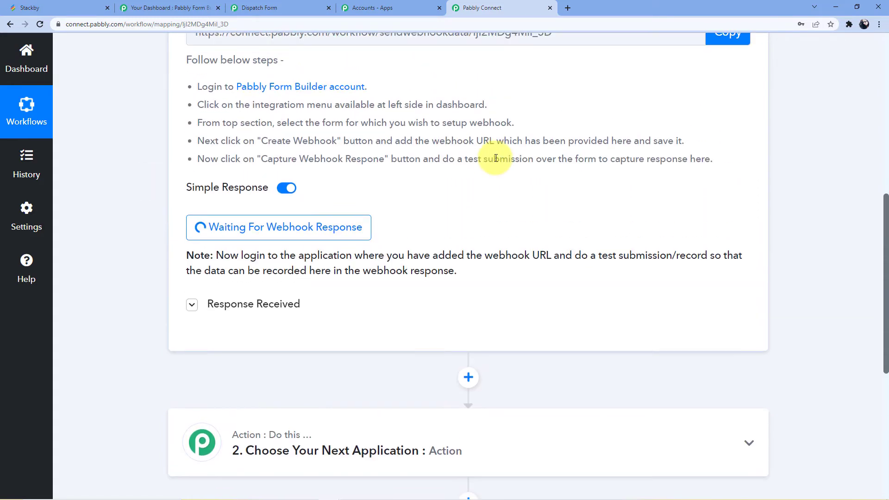
scroll(496, 158, down, 1)
scroll(496, 158, down, 3)
scroll(470, 180, up, 2)
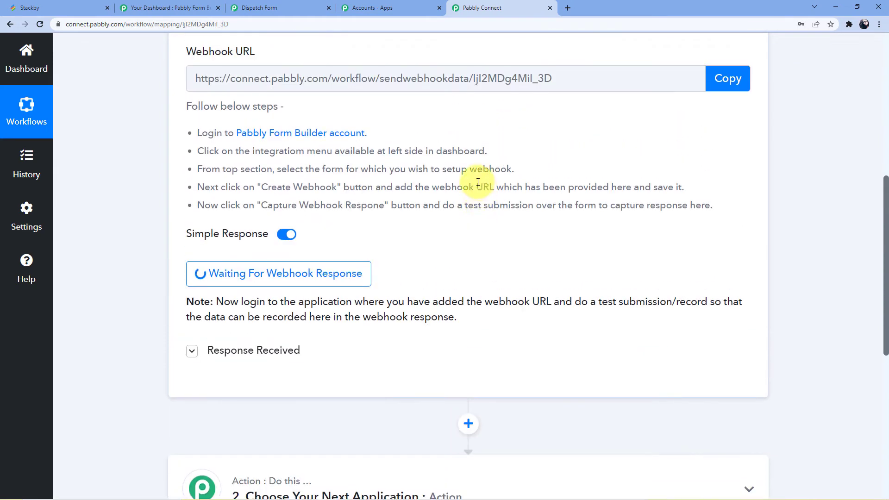
scroll(440, 222, down, 5)
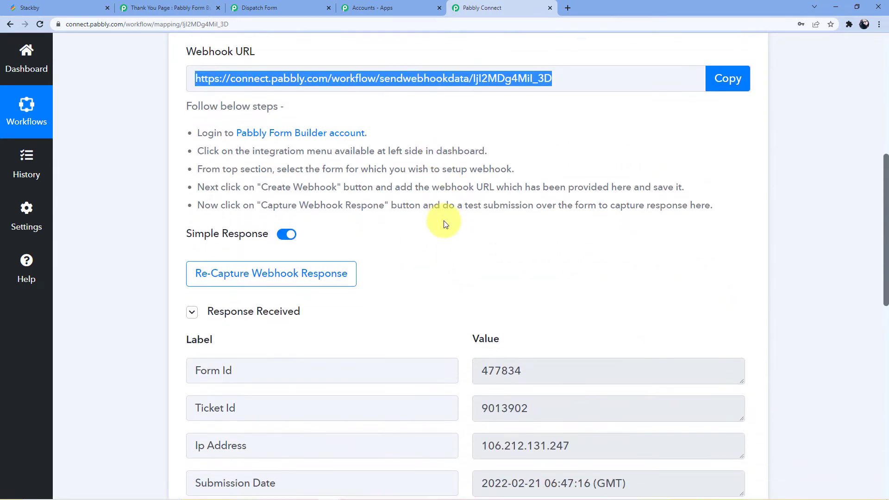
scroll(549, 139, down, 1)
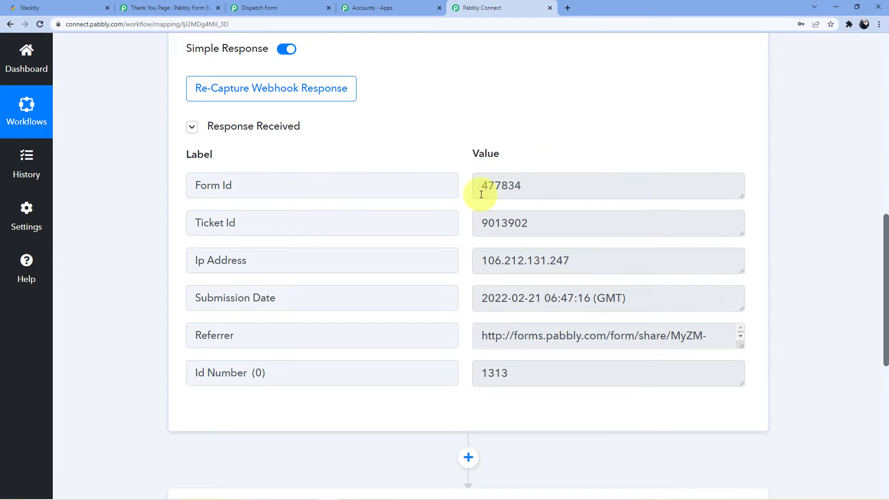
Examine the Form Id and Id Number values under the trigger's Response Received section and check them against the submitted Dispatch Form
drag(477, 184, 536, 185)
click(532, 130)
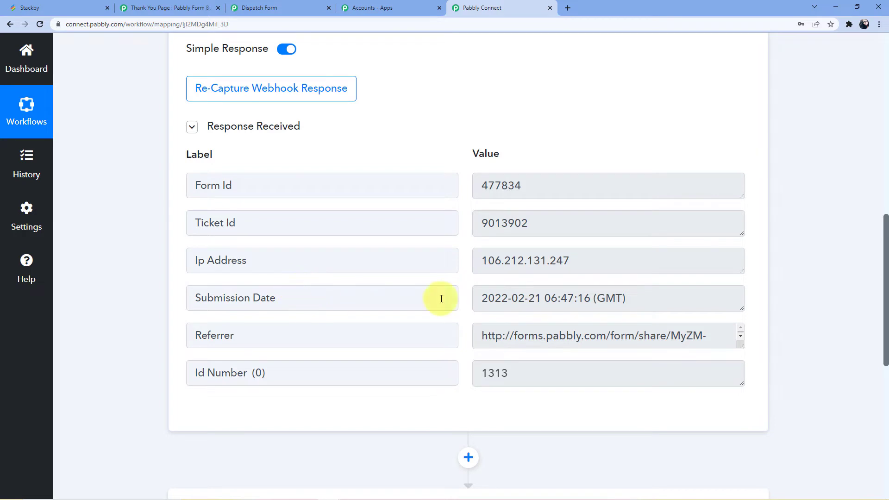
scroll(481, 324, down, 1)
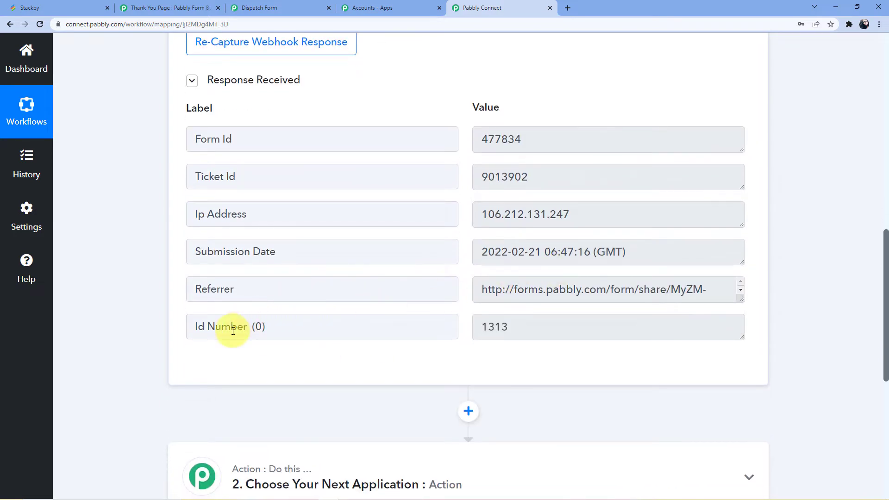
drag(489, 328, 513, 328)
click(527, 333)
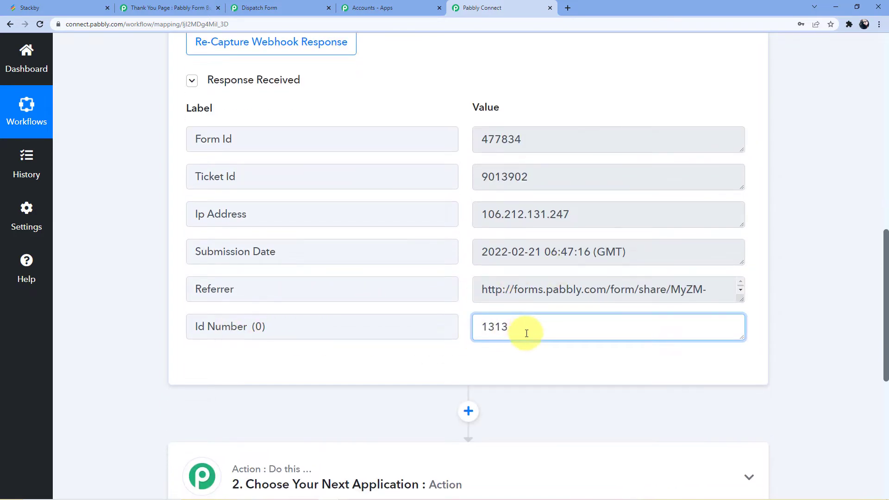
scroll(463, 308, up, 5)
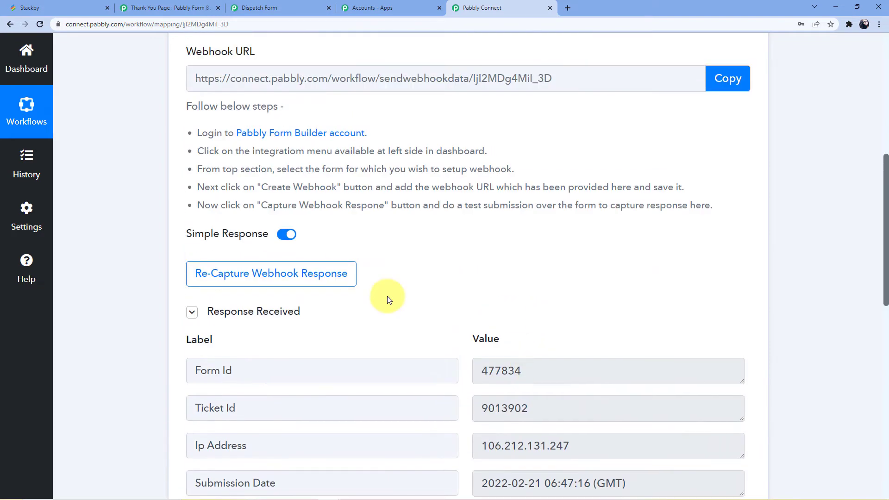
click(194, 4)
click(254, 7)
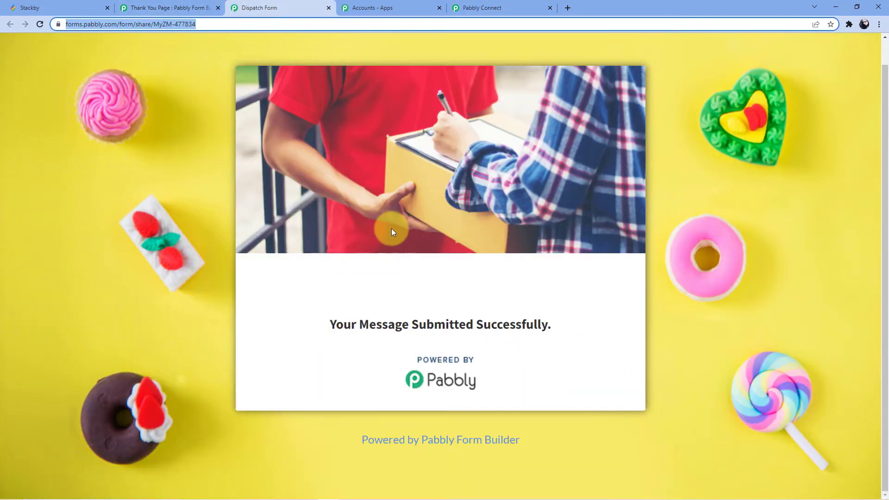
click(480, 3)
scroll(605, 263, down, 4)
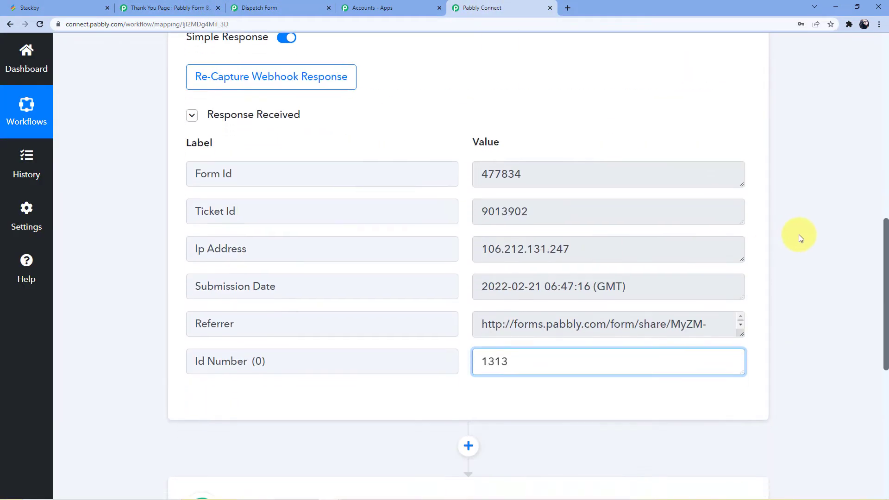
Choose Stackby as the app for the workflow's second step
scroll(797, 235, down, 4)
click(337, 296)
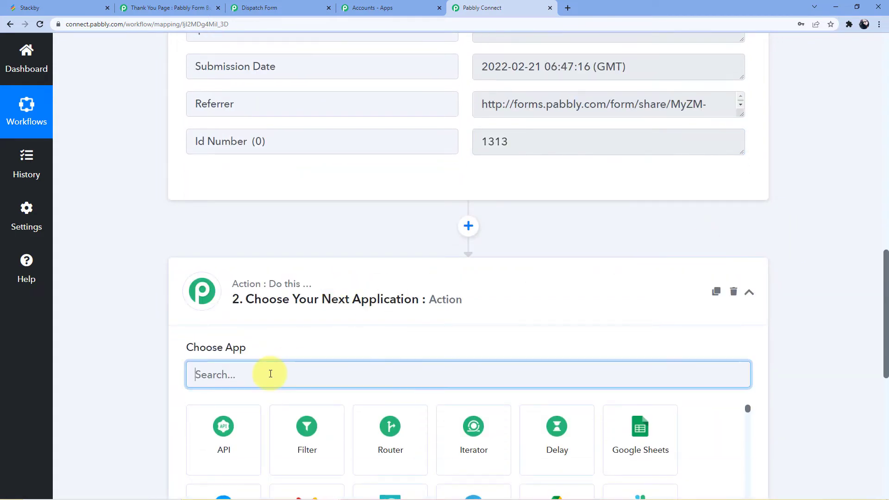
text(Stack)
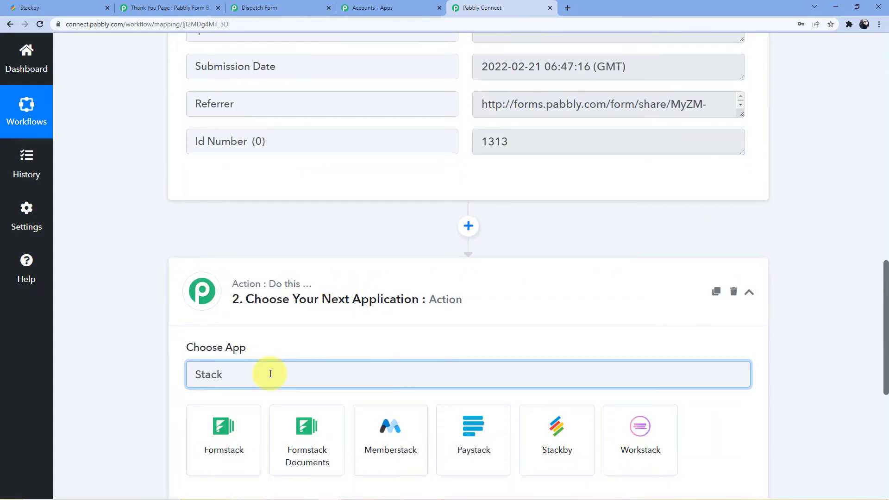
scroll(433, 266, down, 2)
click(532, 347)
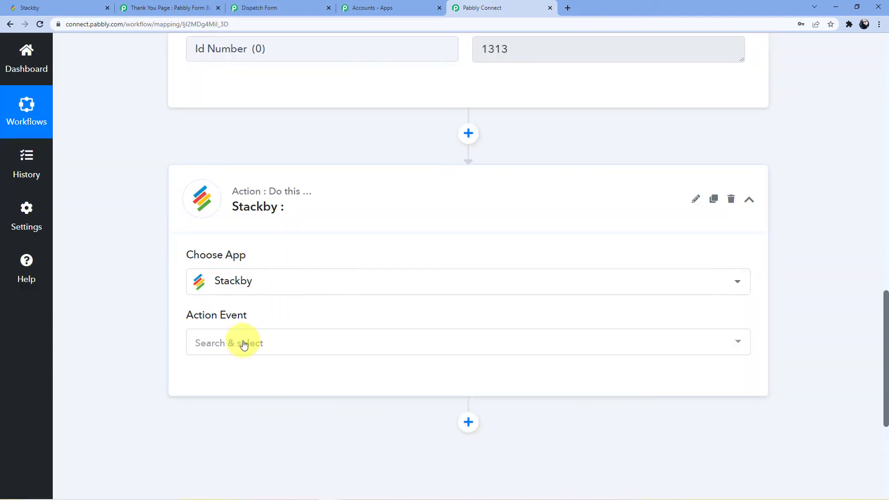
Check the Order Sheet table in Stackby and set the Stackby action event in Pabbly Connect to Search Record
click(243, 342)
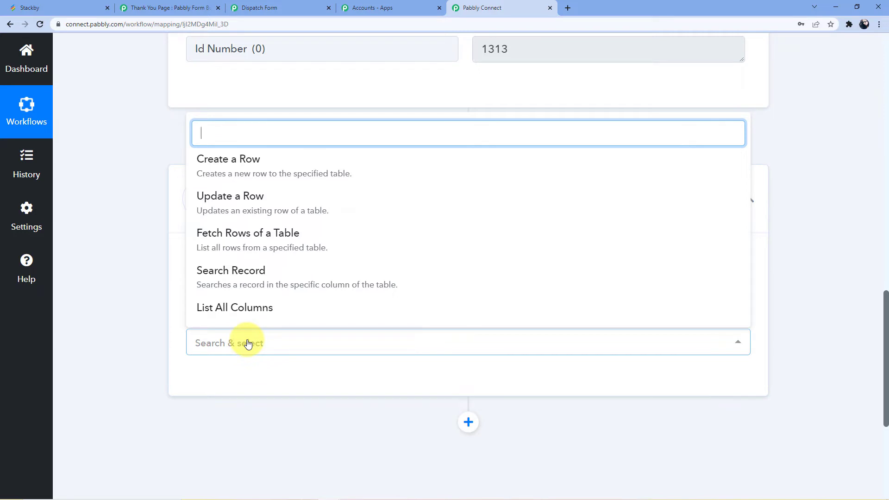
click(59, 7)
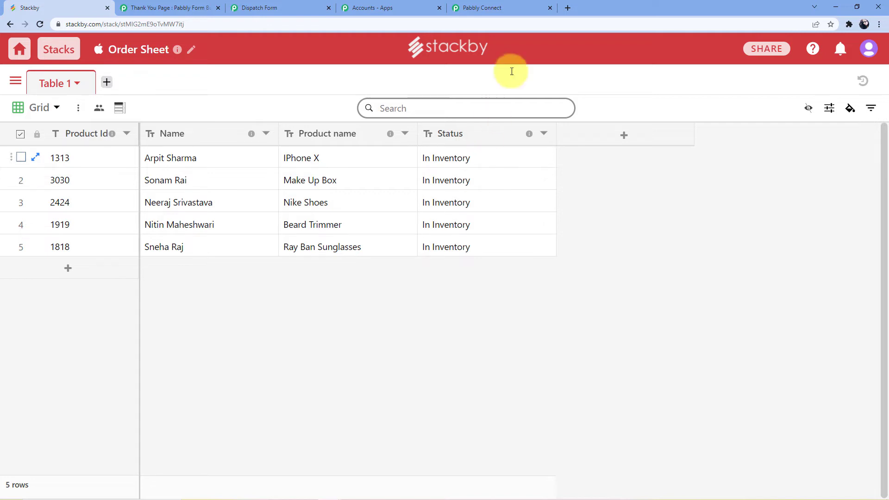
click(499, 10)
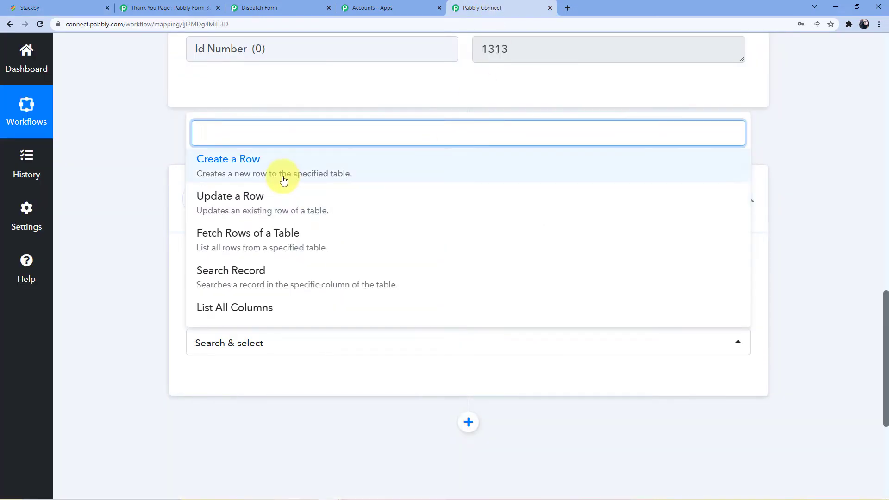
click(249, 273)
scroll(318, 302, down, 2)
Start connecting the Stackby account by adding a new connection
click(203, 296)
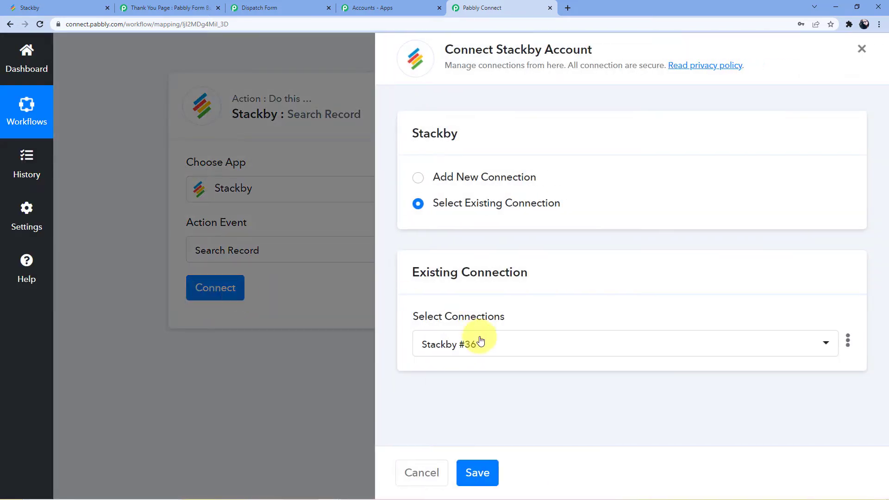
click(457, 177)
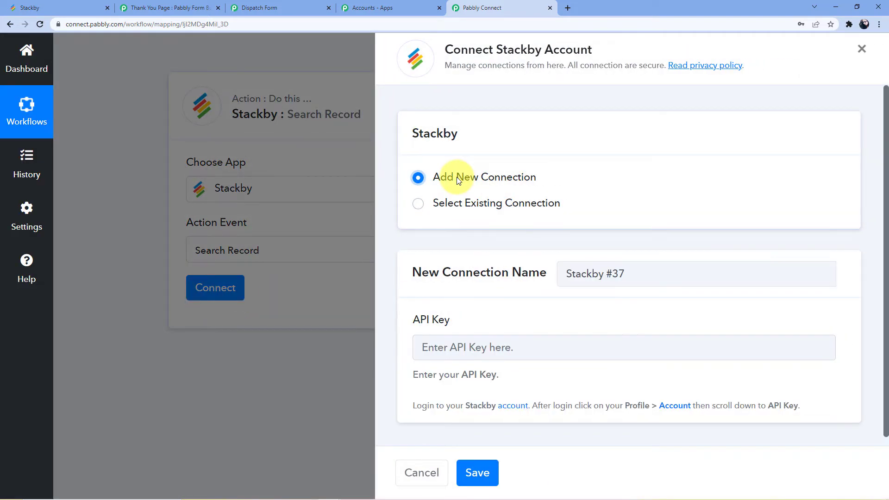
scroll(458, 179, down, 1)
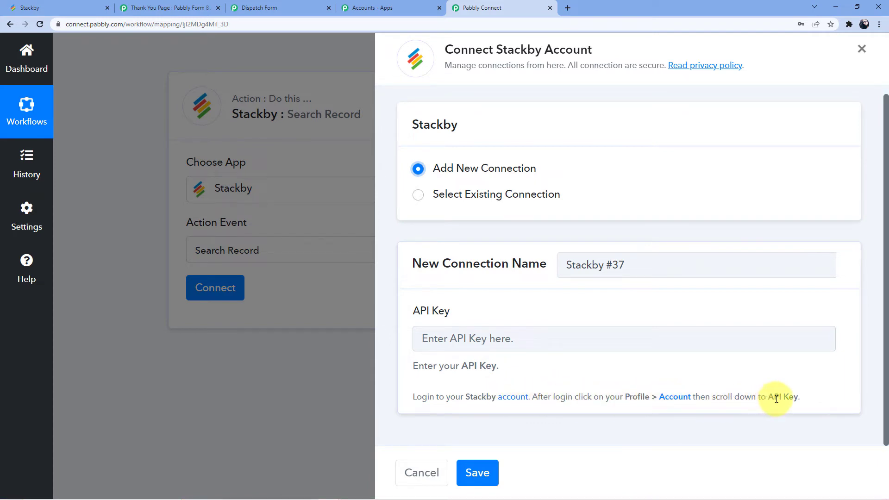
Switch to Stackby and copy the personal API key from the account settings
click(69, 7)
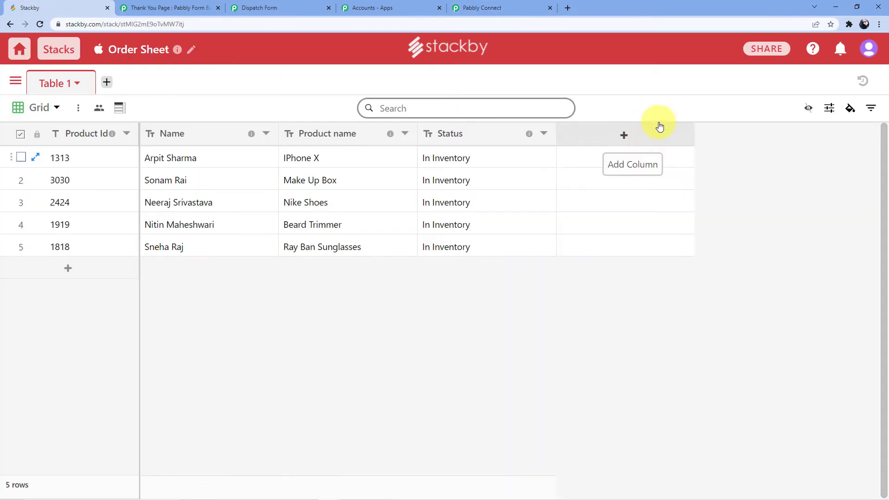
click(869, 49)
click(803, 120)
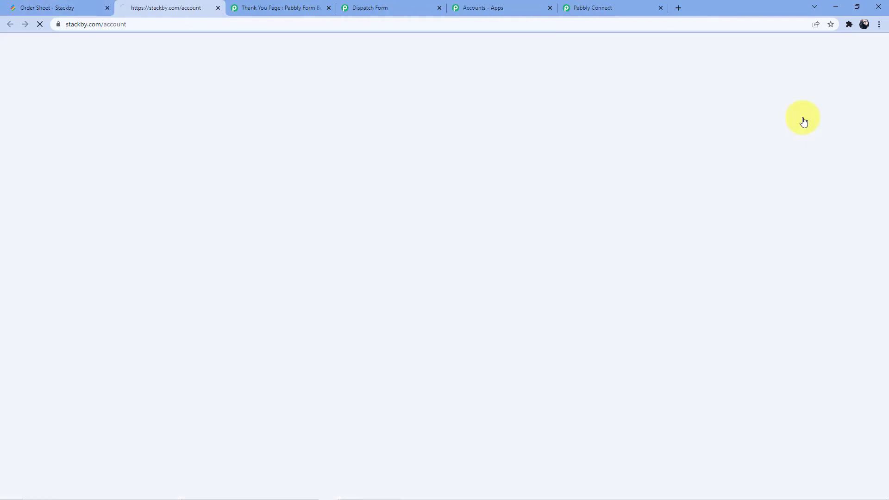
scroll(374, 167, down, 5)
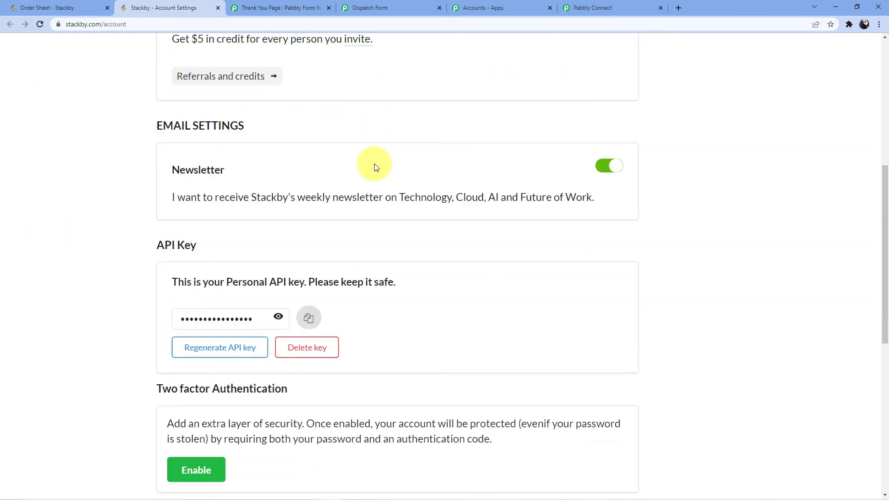
scroll(375, 168, down, 2)
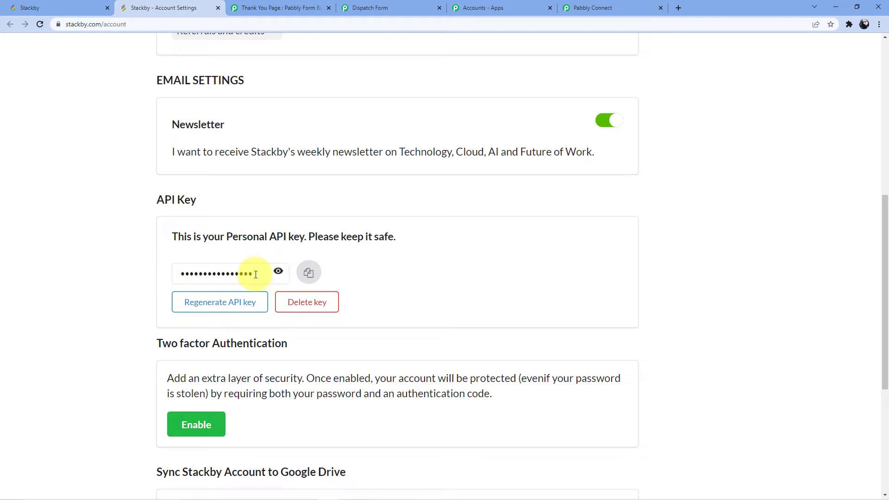
drag(255, 275, 158, 272)
right_click(196, 274)
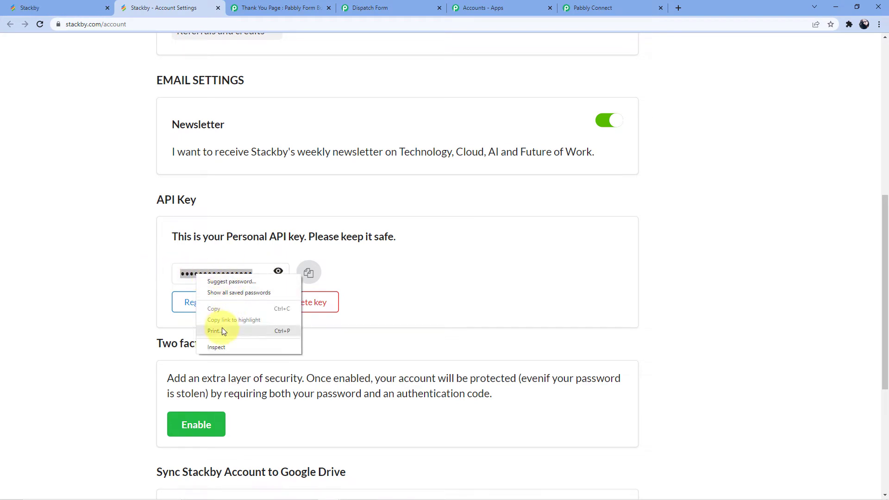
click(369, 290)
click(309, 273)
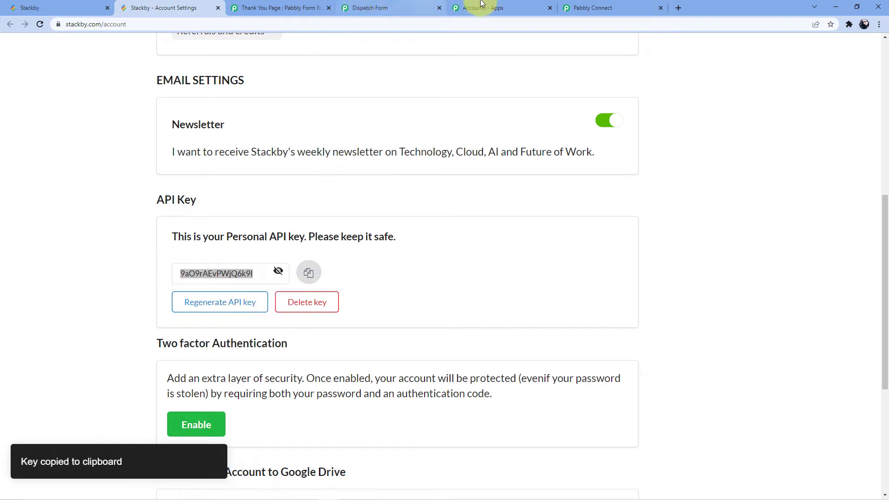
Return to Pabbly Connect, paste the API key into the new Stackby connection and save it
click(587, 8)
click(467, 333)
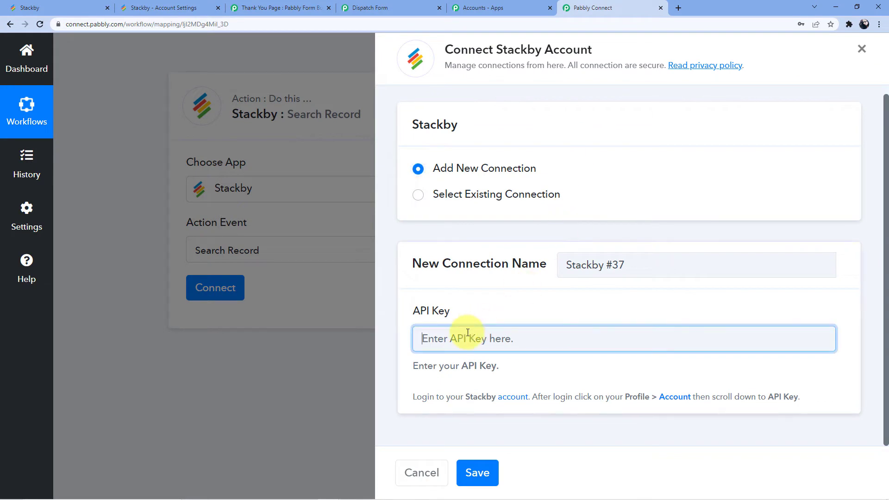
key(ctrl+v)
click(482, 469)
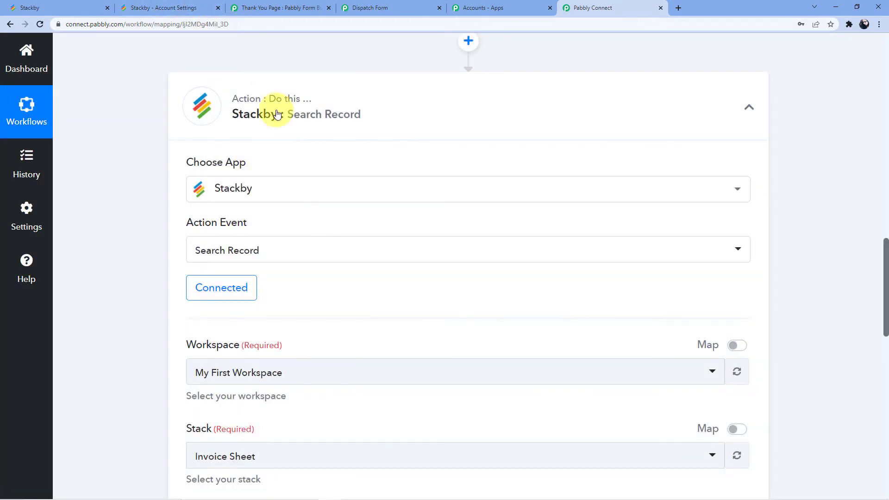
On the Stackby dashboard, rename the Razorpay Payments workspace as Order Sheet
scroll(258, 310, down, 2)
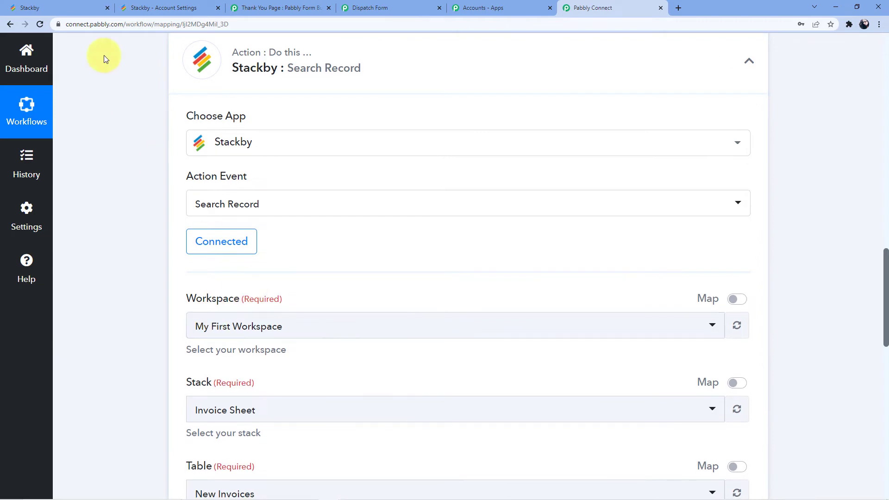
click(67, 8)
click(20, 49)
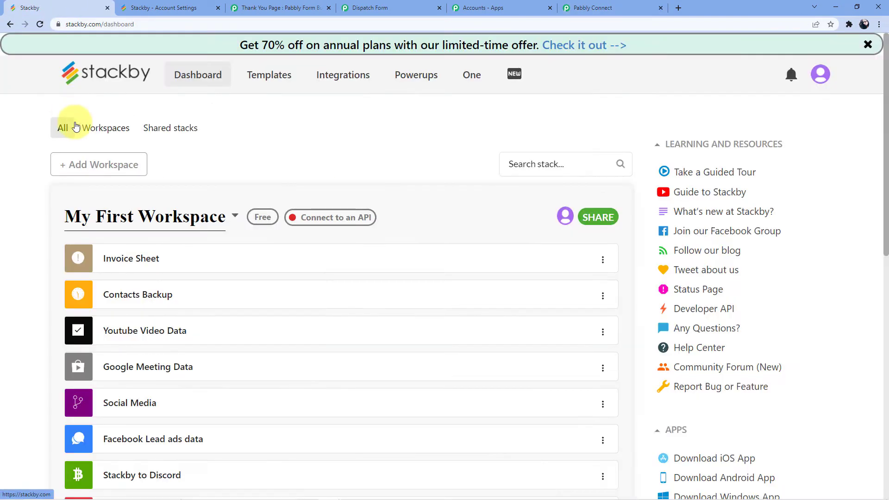
scroll(203, 223, down, 10)
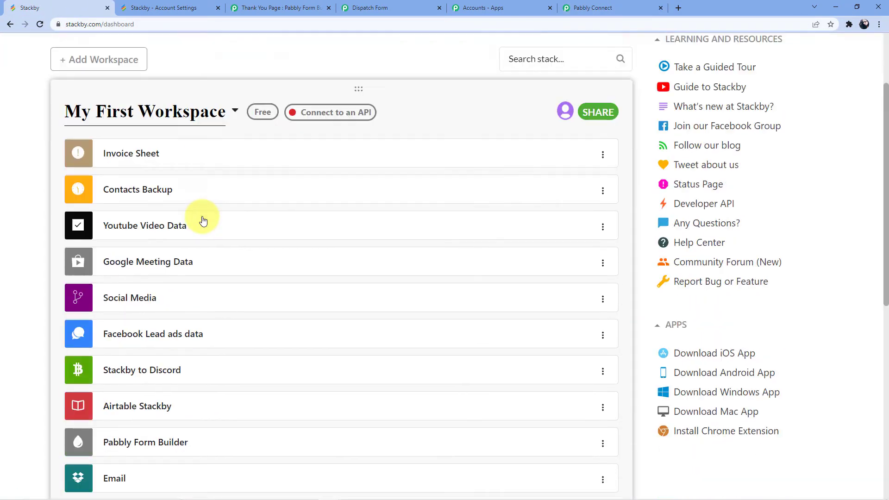
scroll(206, 204, down, 2)
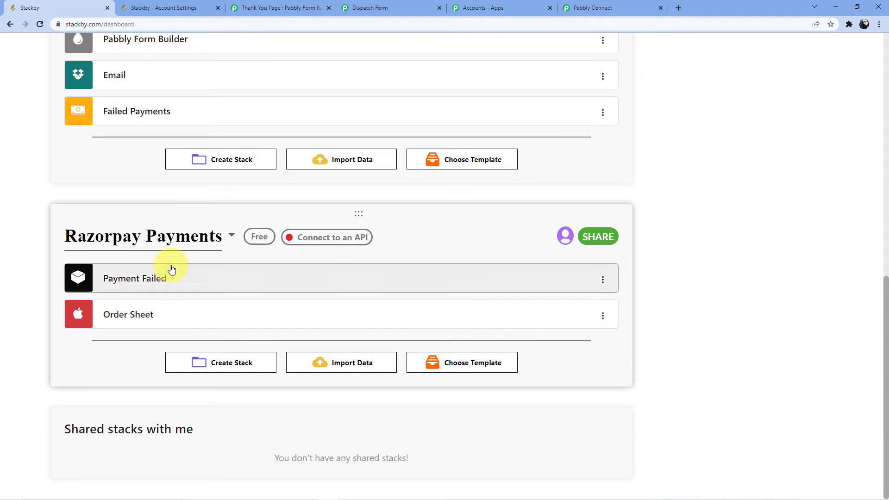
click(231, 236)
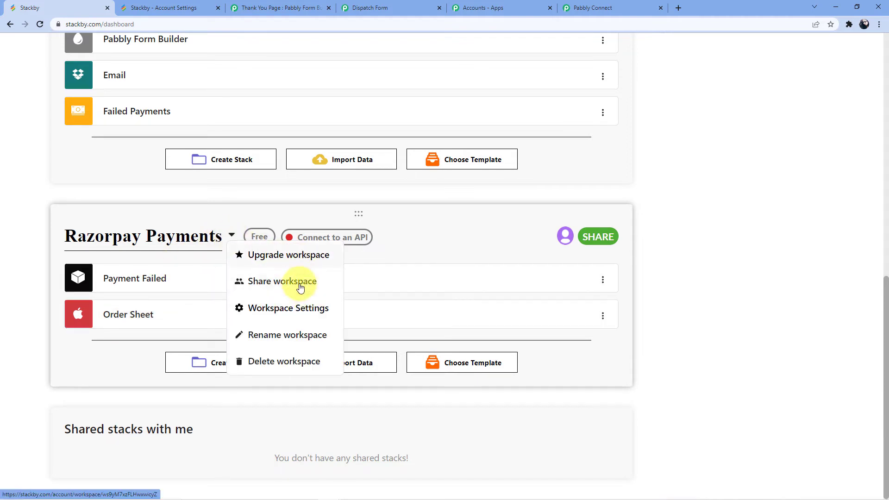
click(292, 335)
key(BackSpace)
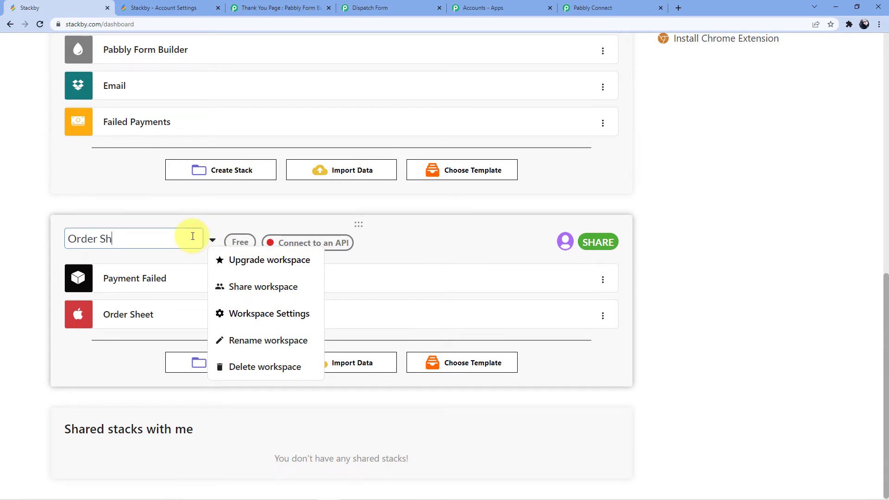
click(250, 209)
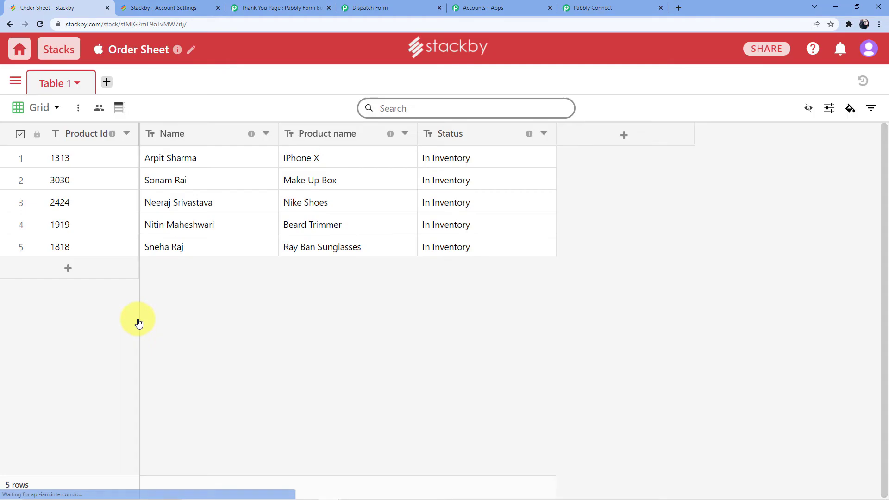
Back in Pabbly Connect, refresh the Search Record action's workspace list and select the Order Sheet workspace
click(592, 8)
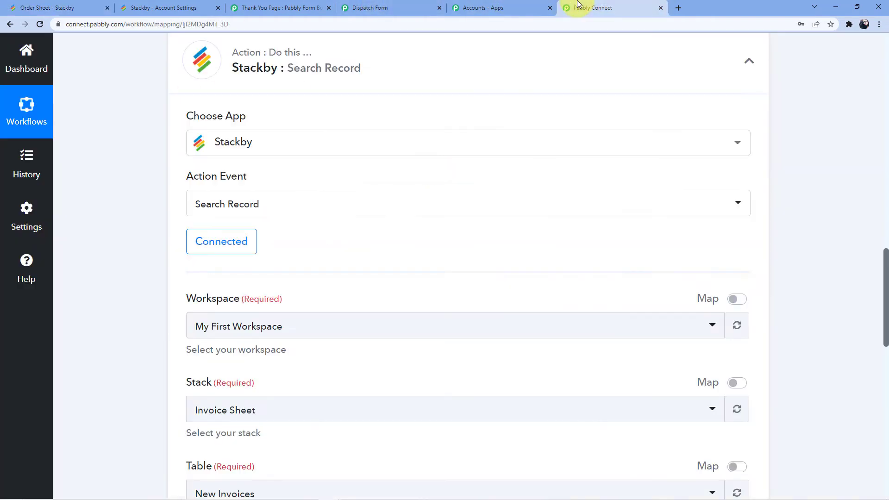
click(268, 319)
scroll(271, 286, down, 2)
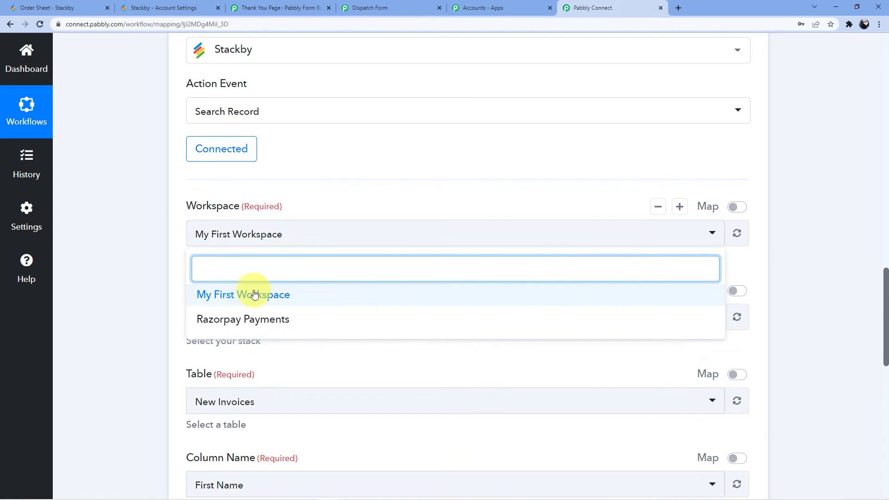
click(737, 233)
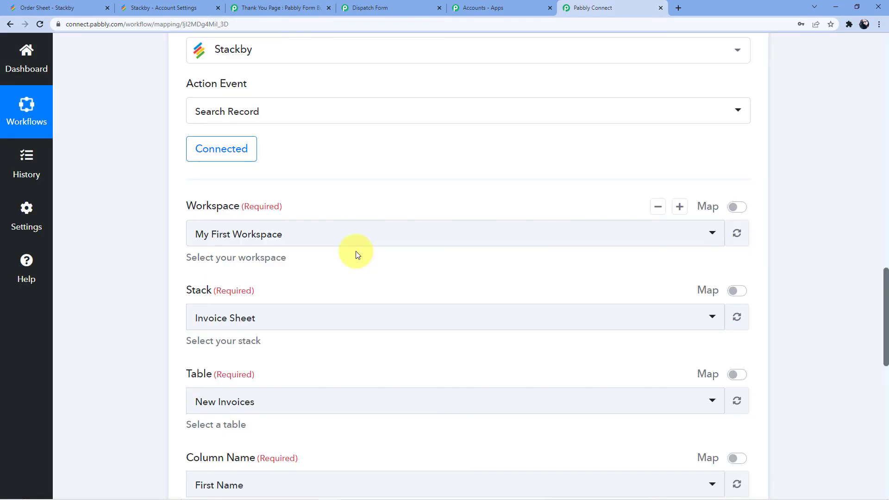
click(334, 242)
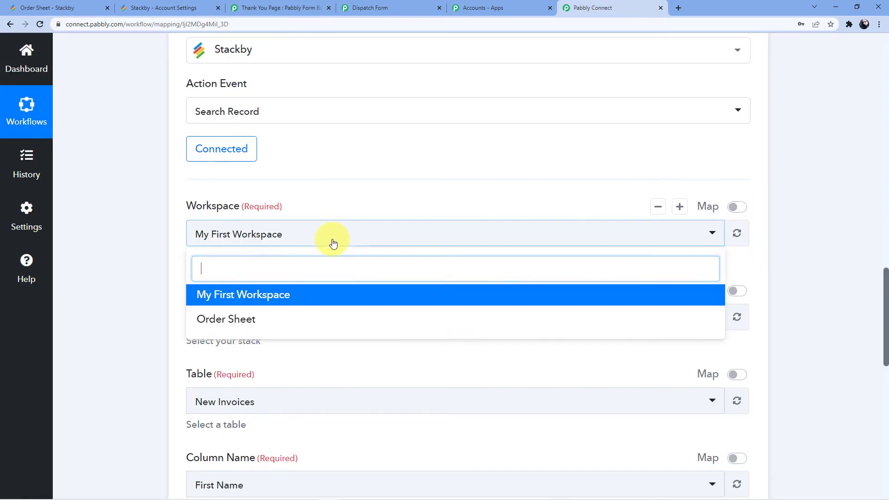
click(230, 327)
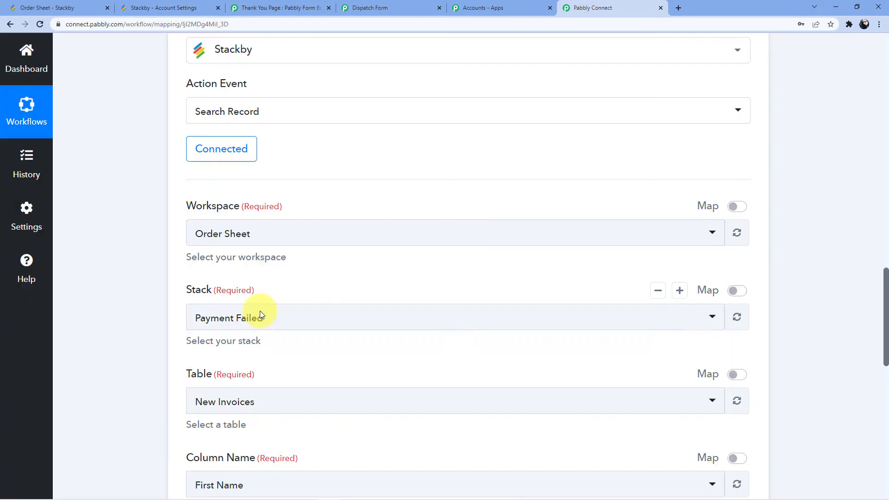
Select the Order Sheet stack and its Table 1 for the Search Record action, checking the table name in Stackby
click(260, 318)
scroll(264, 318, down, 3)
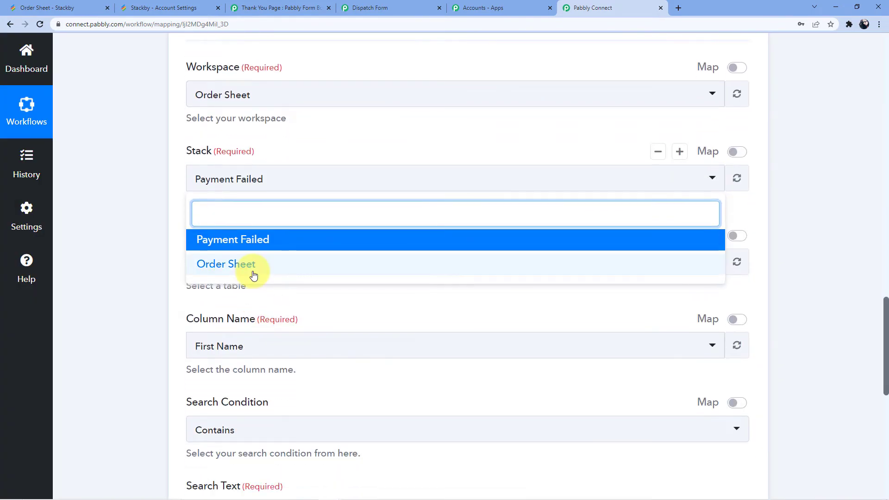
click(252, 273)
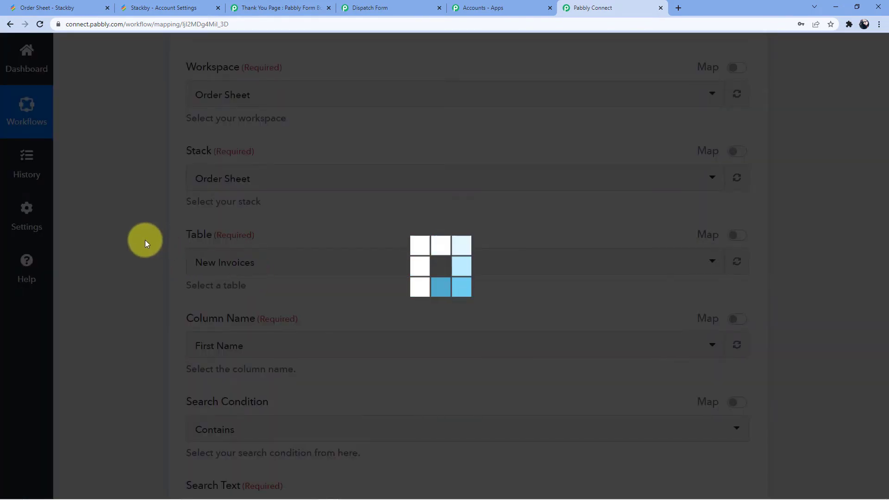
click(88, 2)
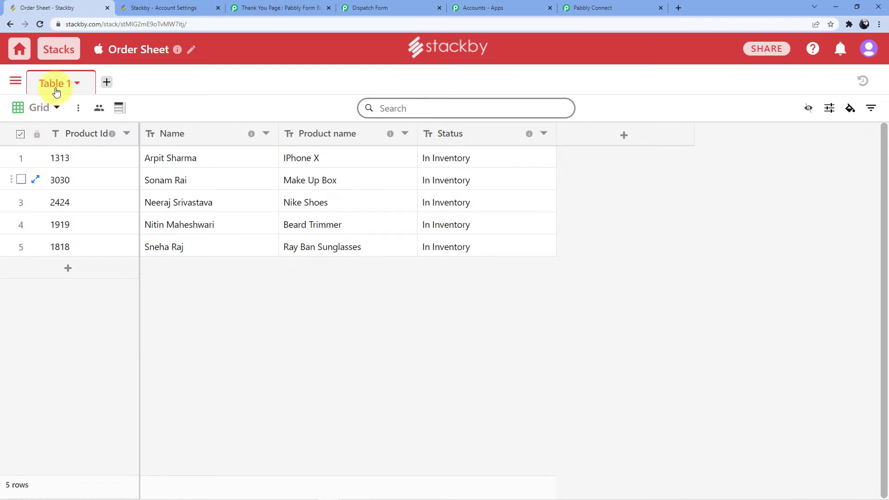
click(509, 7)
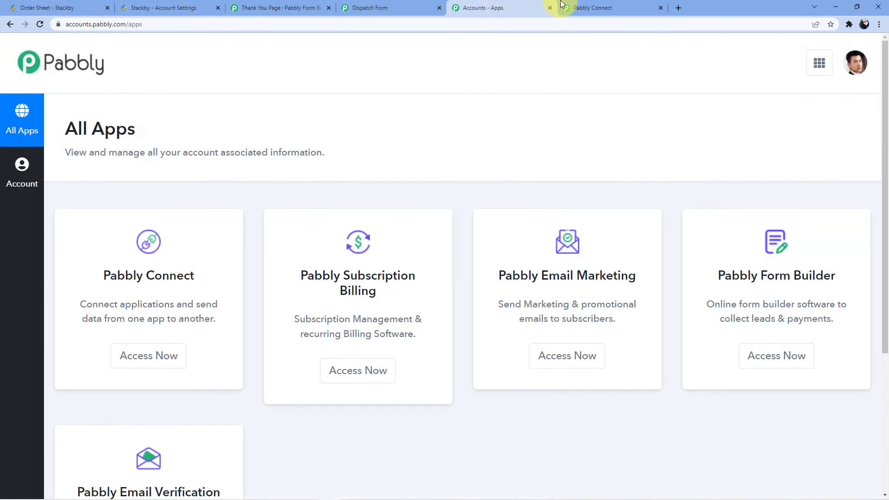
click(570, 8)
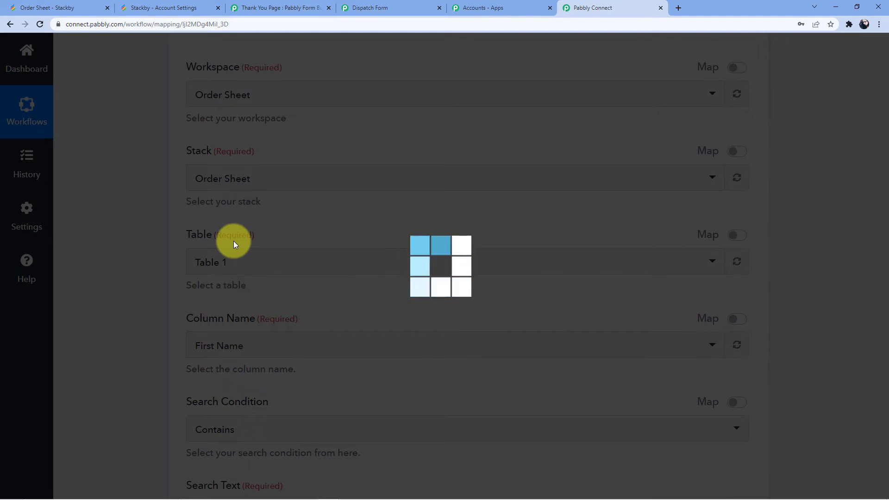
Check the Order Sheet's columns in Stackby, then choose Product Id as the column for the Search Record action in Pabbly Connect
key(ctrl+1)
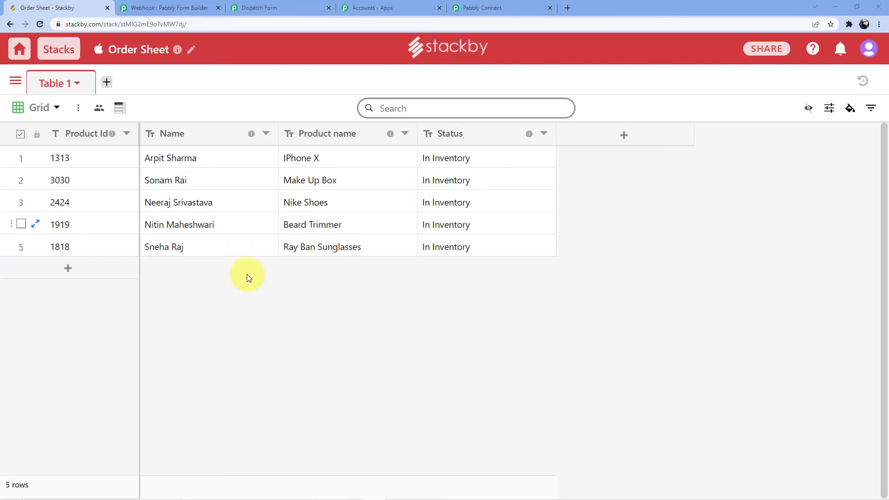
click(480, 6)
scroll(372, 120, down, 1)
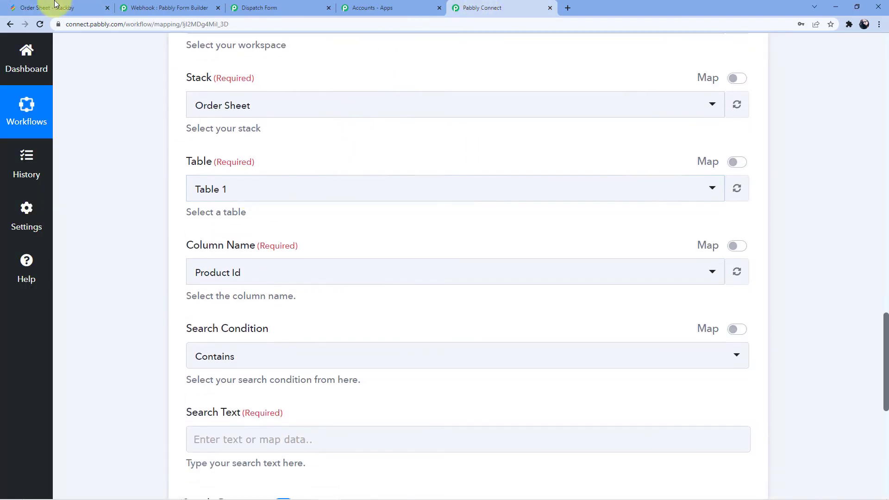
scroll(352, 204, down, 1)
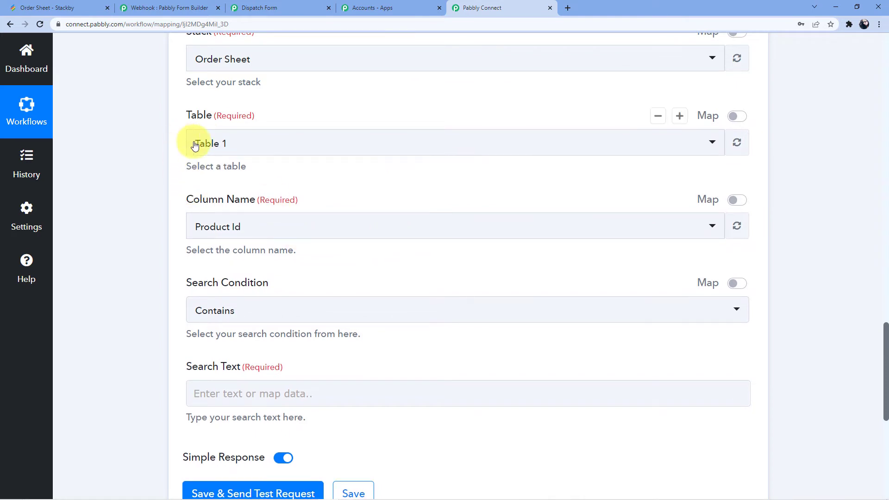
click(59, 8)
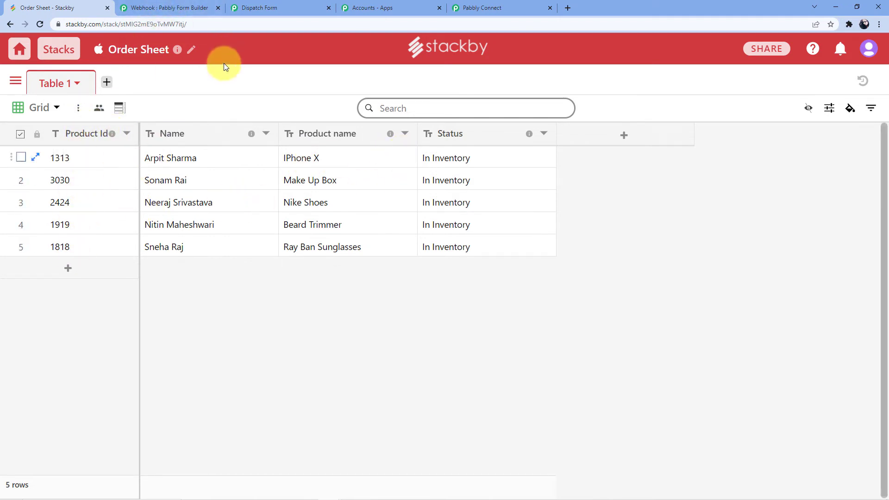
click(480, 7)
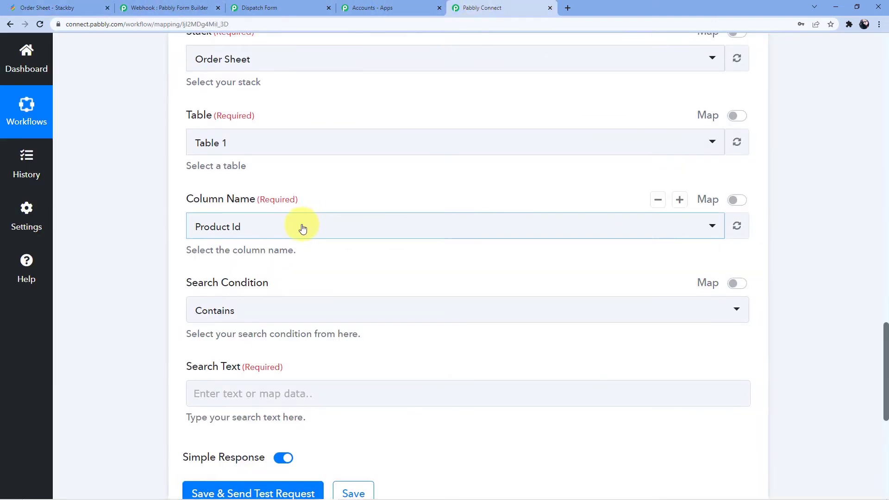
click(244, 231)
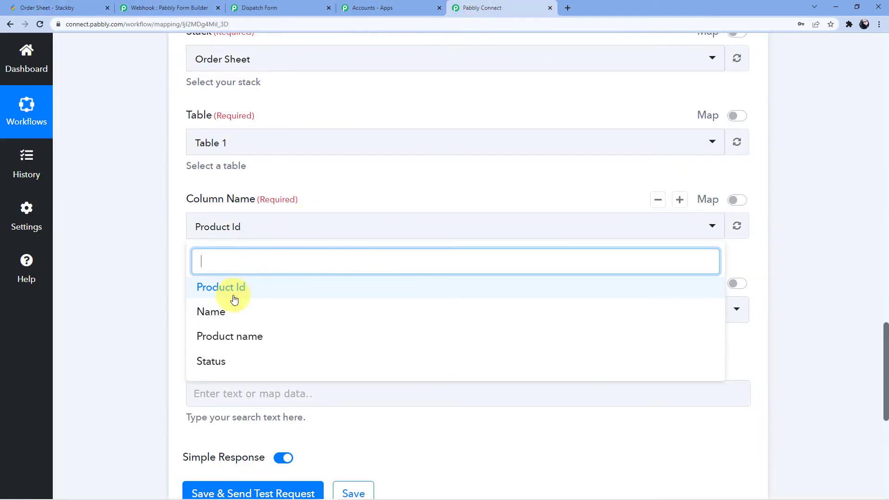
click(222, 287)
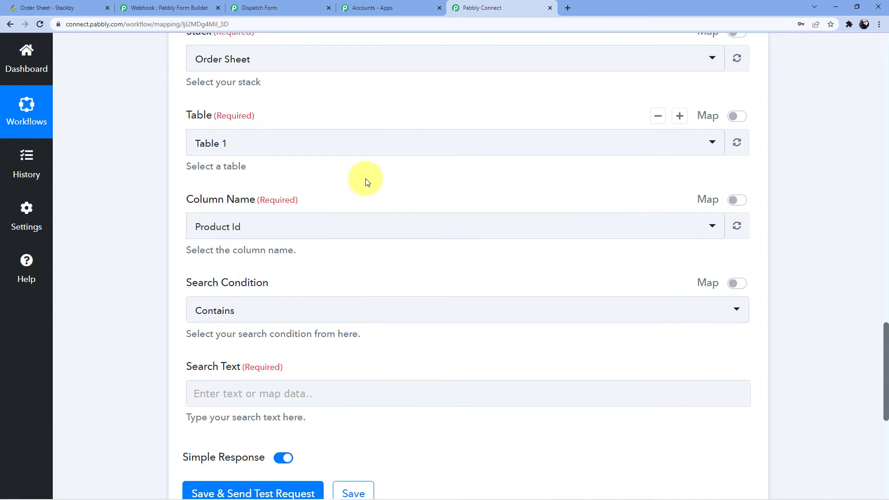
Compare the Search Record action's search condition and search text fields with the Product Id entries in Stackby's Order Sheet
scroll(369, 178, down, 1)
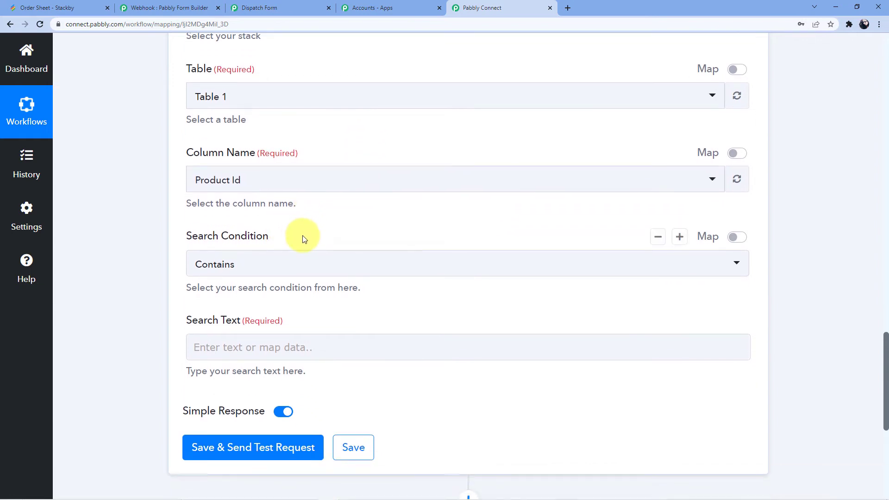
click(98, 8)
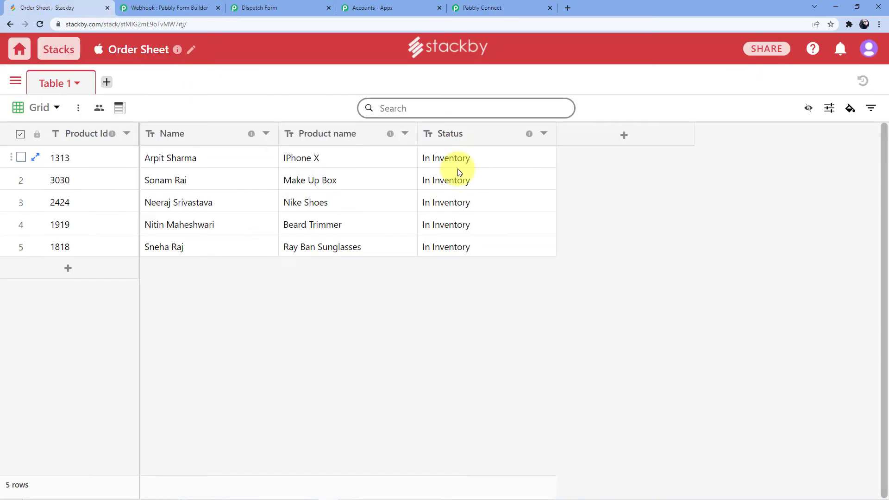
click(490, 6)
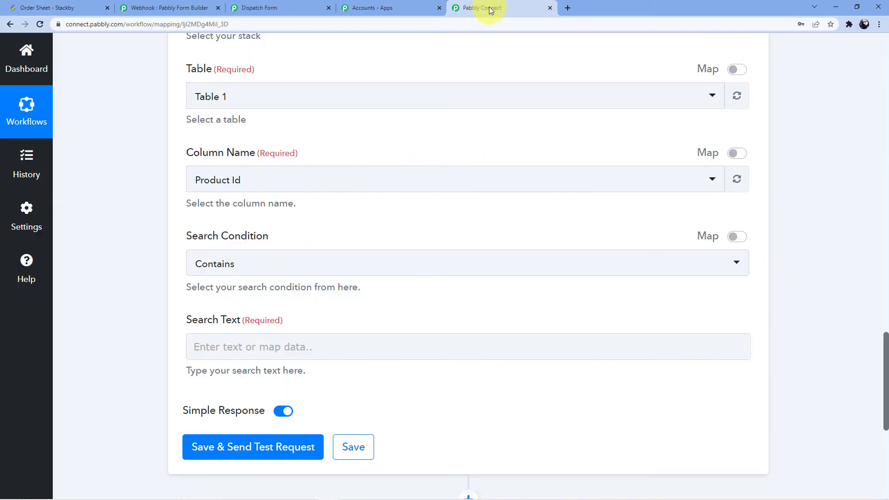
scroll(301, 197, down, 1)
scroll(278, 211, down, 2)
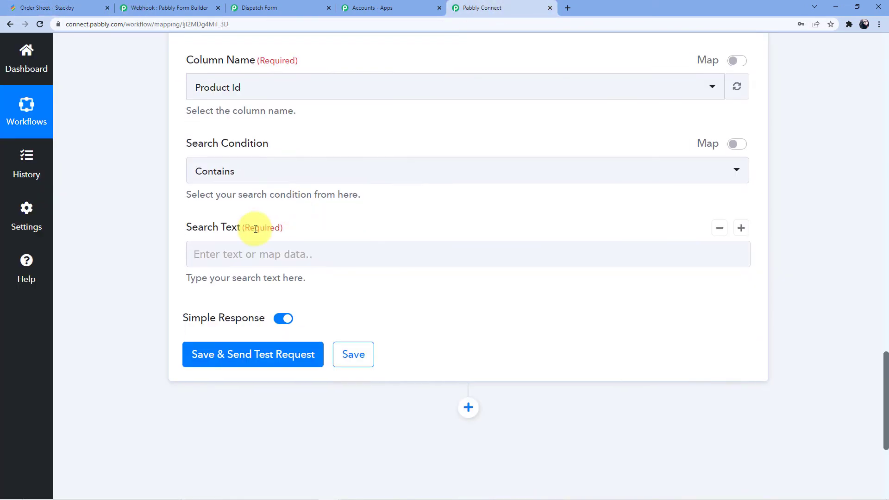
click(99, 7)
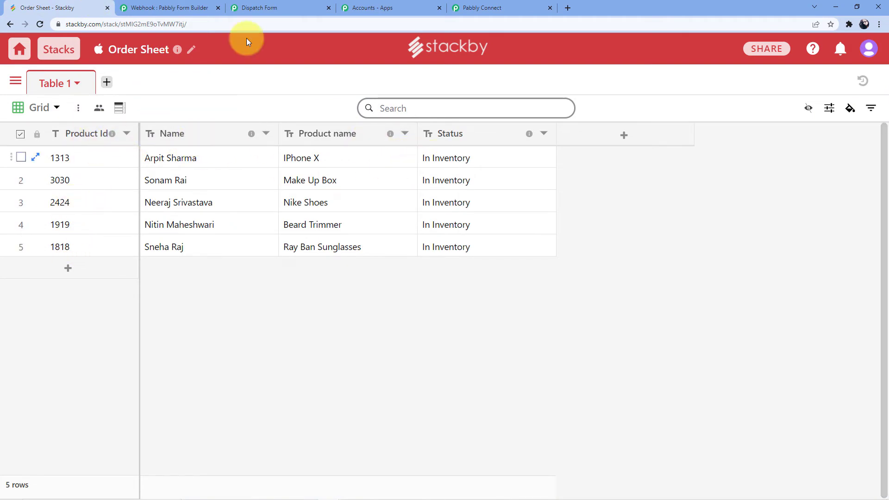
click(473, 4)
scroll(318, 175, down, 1)
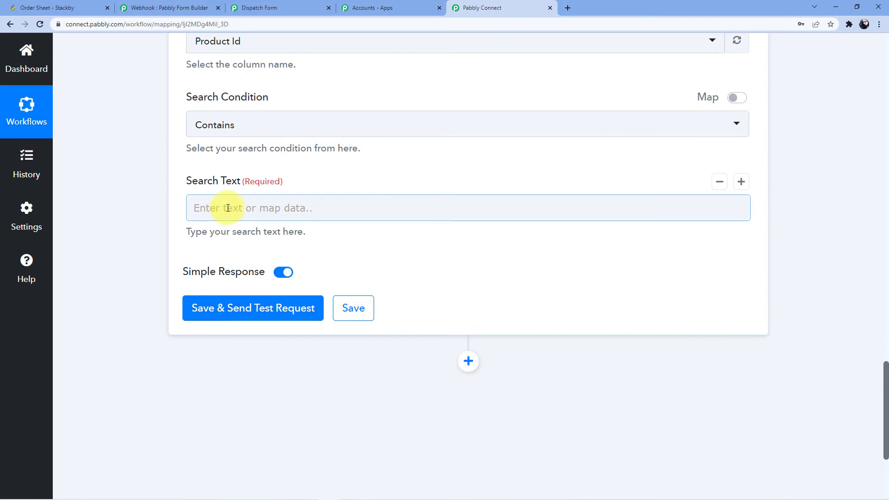
Review the form submission response and map its Id Number (0) value into the Search Record action's search text
scroll(364, 242, up, 15)
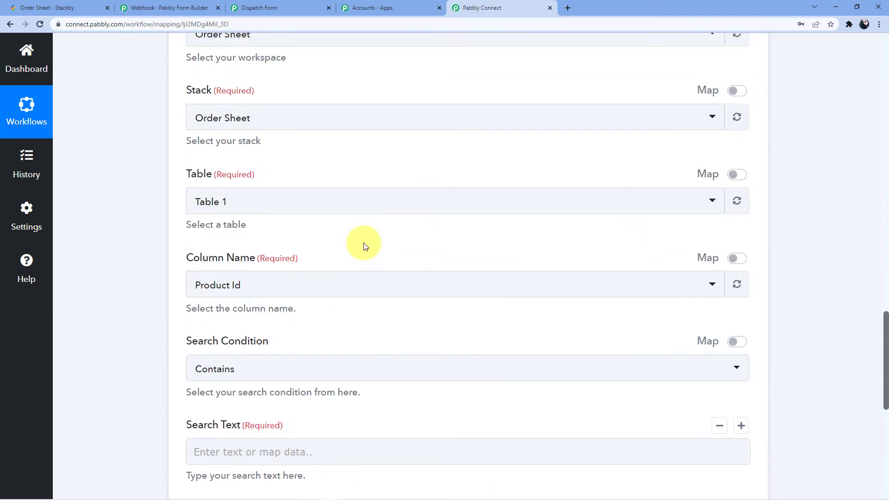
scroll(455, 333, down, 4)
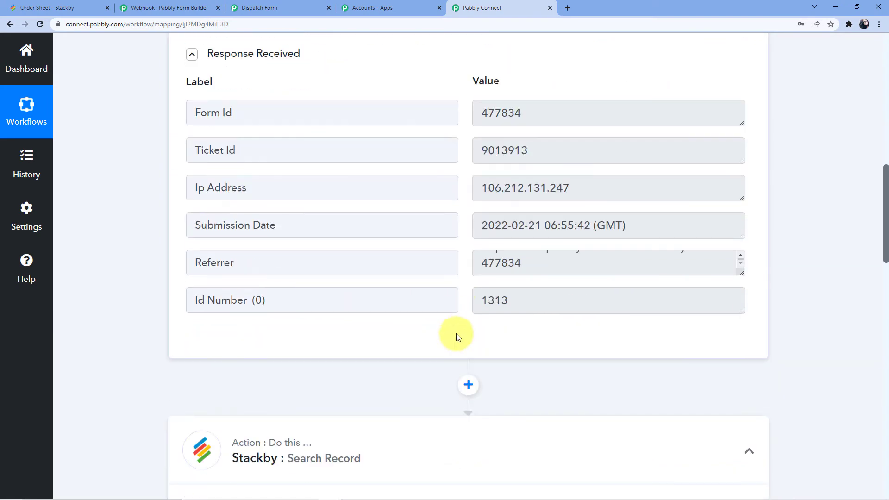
scroll(419, 284, down, 7)
scroll(316, 319, down, 12)
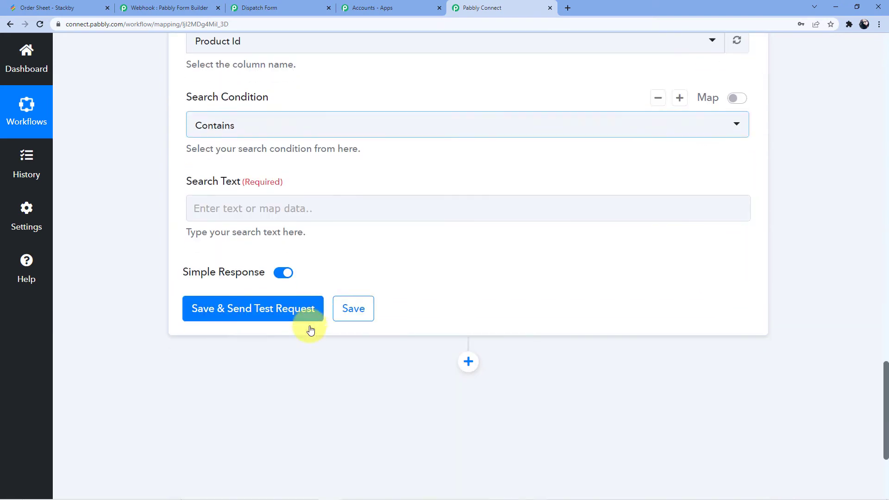
click(232, 209)
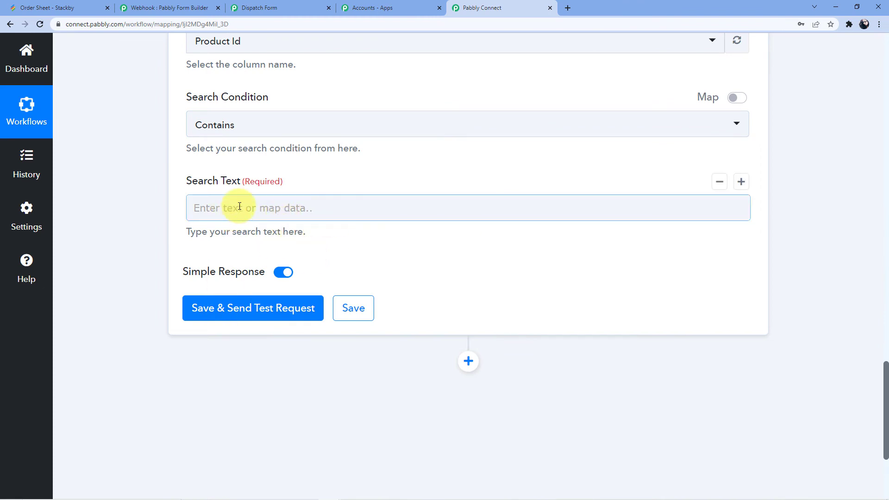
click(240, 206)
click(276, 312)
click(272, 262)
scroll(288, 302, down, 4)
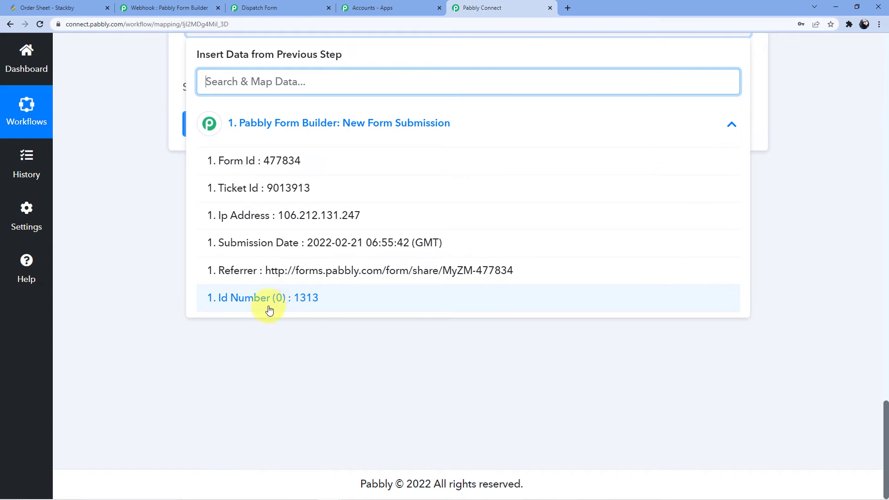
click(274, 310)
scroll(278, 290, up, 2)
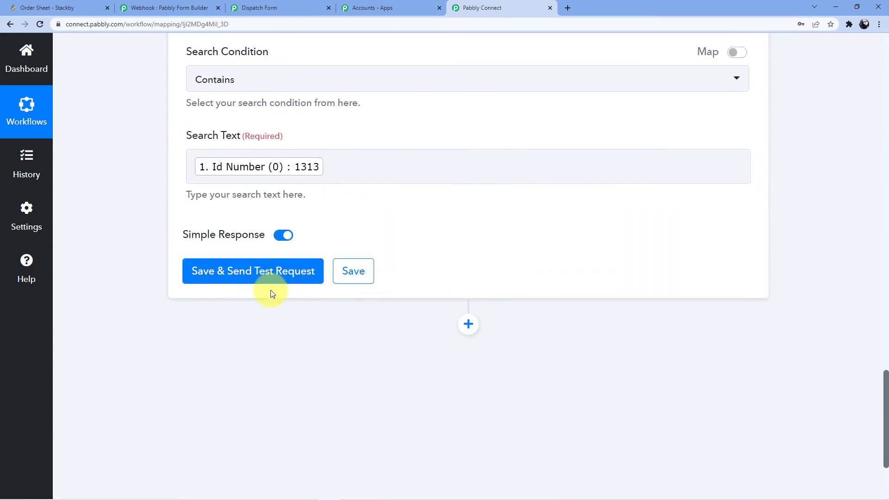
Save the Search Record action with a test request and check the returned RowId against the first record in Stackby's Order Sheet
click(271, 276)
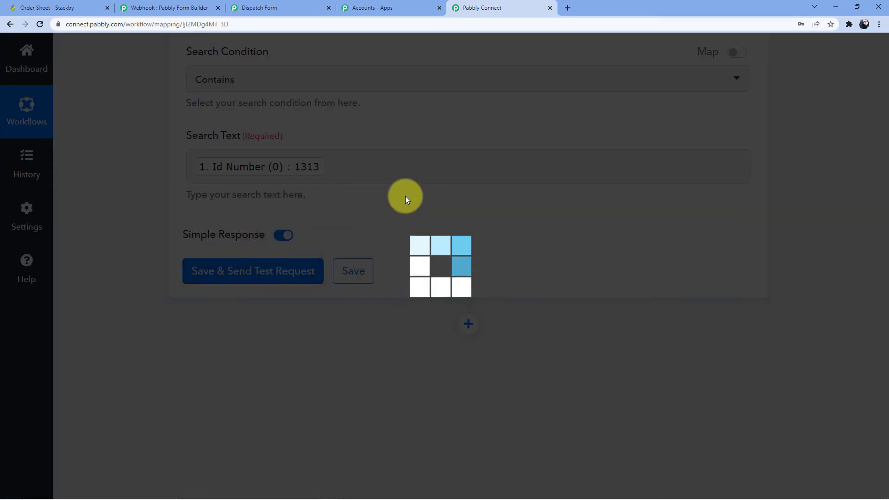
scroll(593, 313, down, 1)
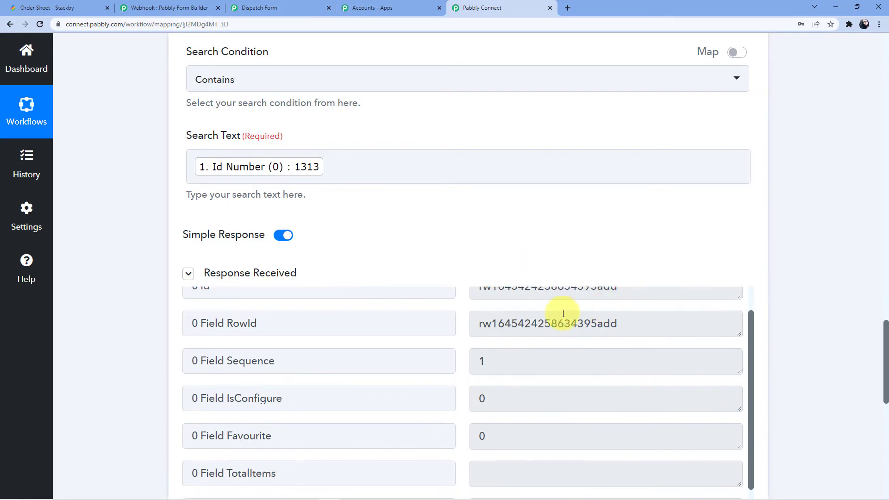
drag(195, 324, 257, 325)
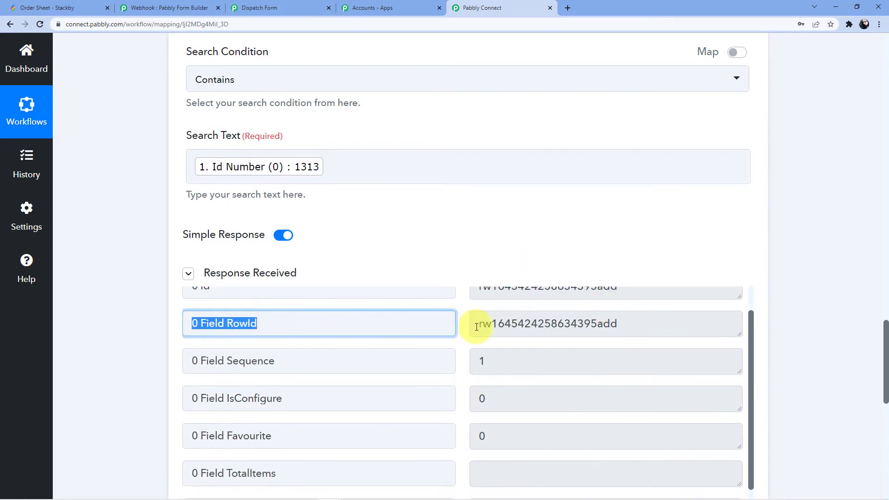
drag(624, 324, 475, 323)
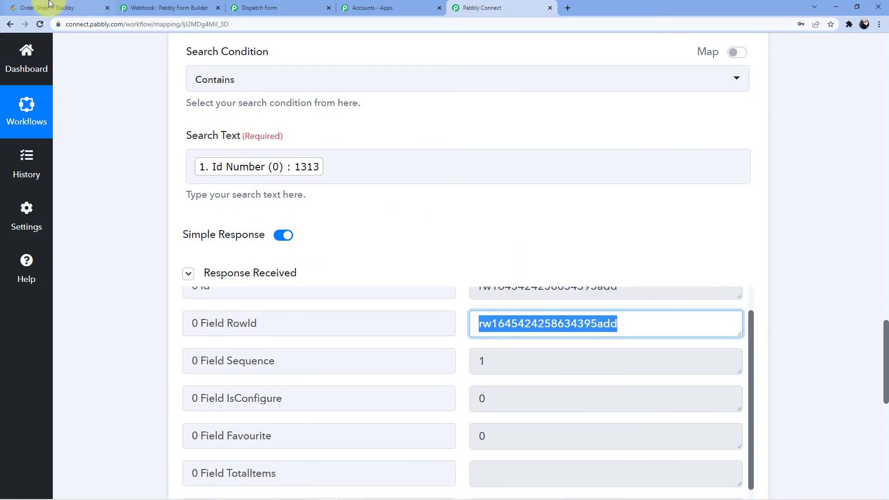
click(79, 7)
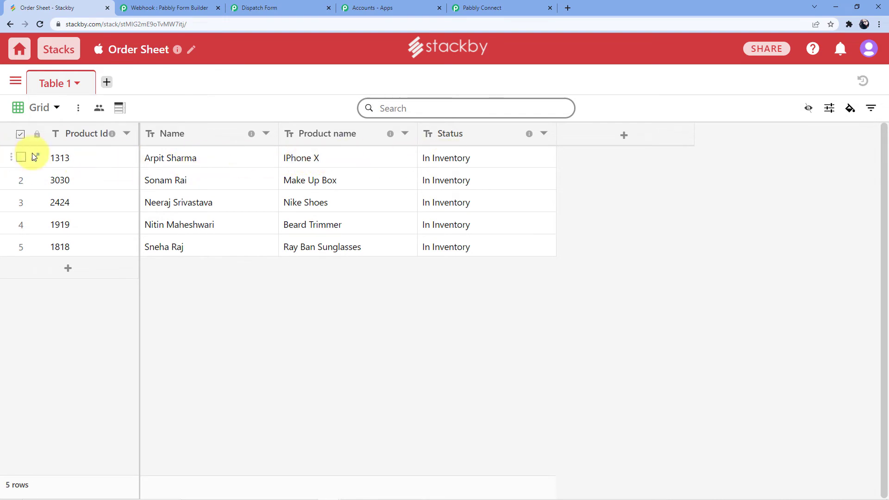
click(479, 8)
Add another action after the Search Record step and choose Stackby as its app
scroll(377, 292, down, 10)
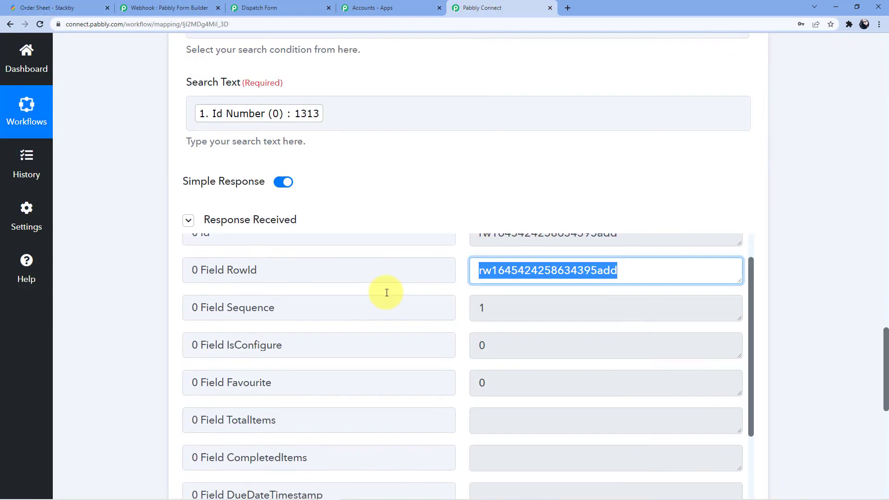
scroll(491, 245, down, 2)
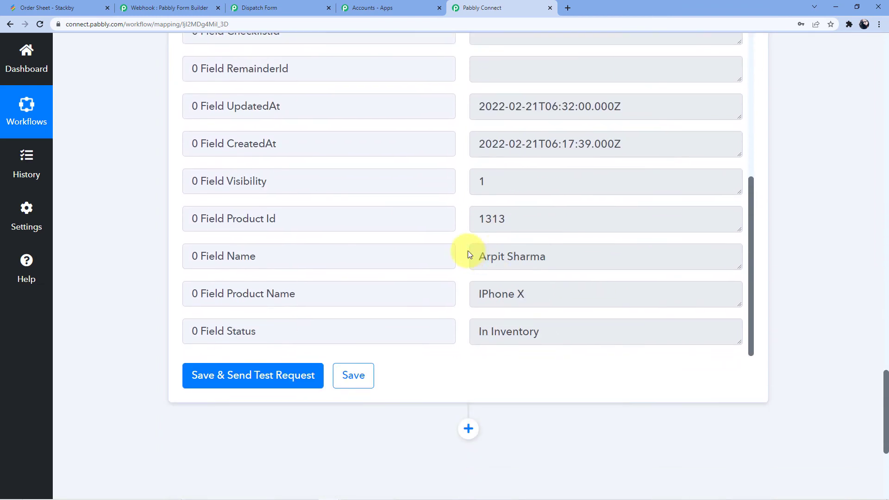
scroll(533, 214, down, 4)
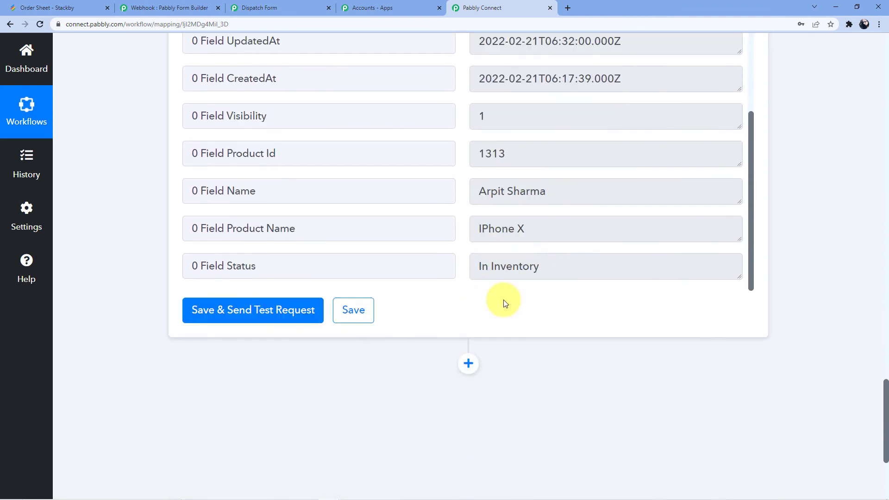
click(471, 247)
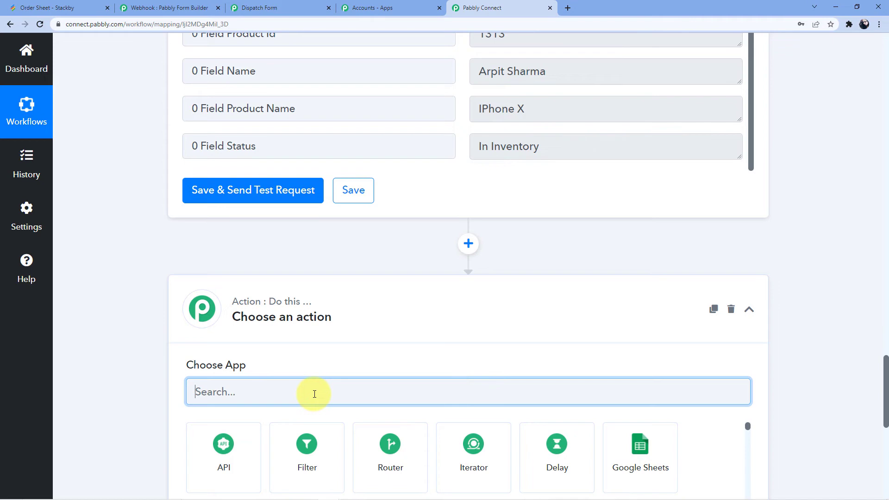
text(Stack)
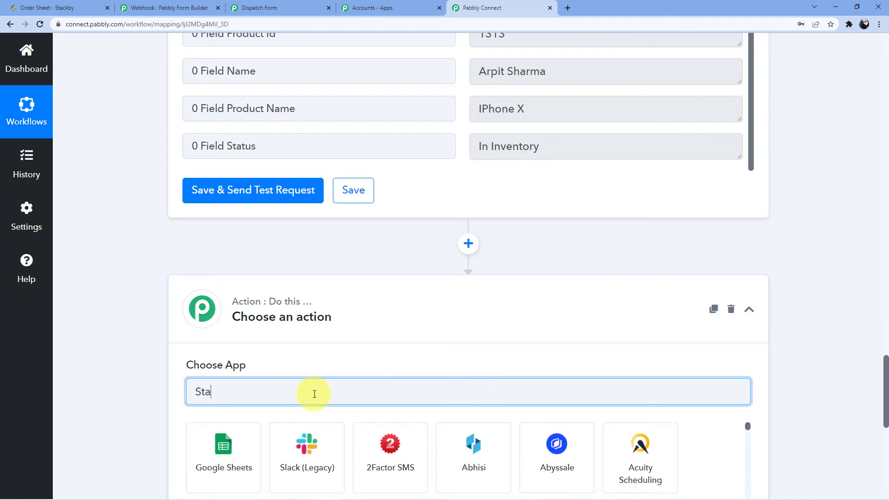
scroll(375, 260, down, 2)
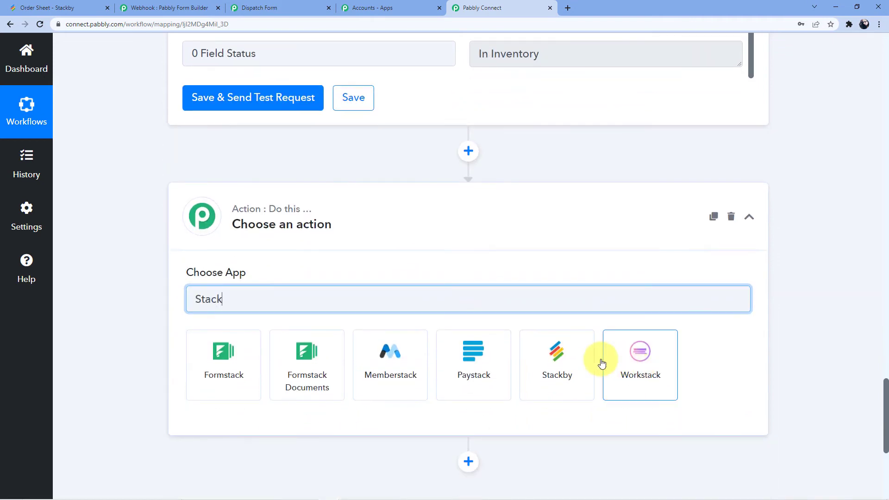
click(561, 338)
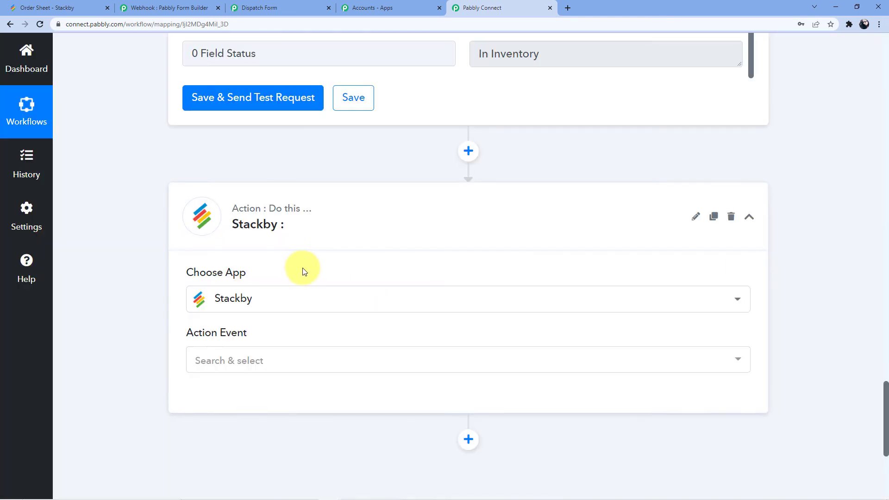
Set the new action's event to Update a Row and connect it using the existing Stackby #37 connection
scroll(298, 268, down, 3)
click(222, 232)
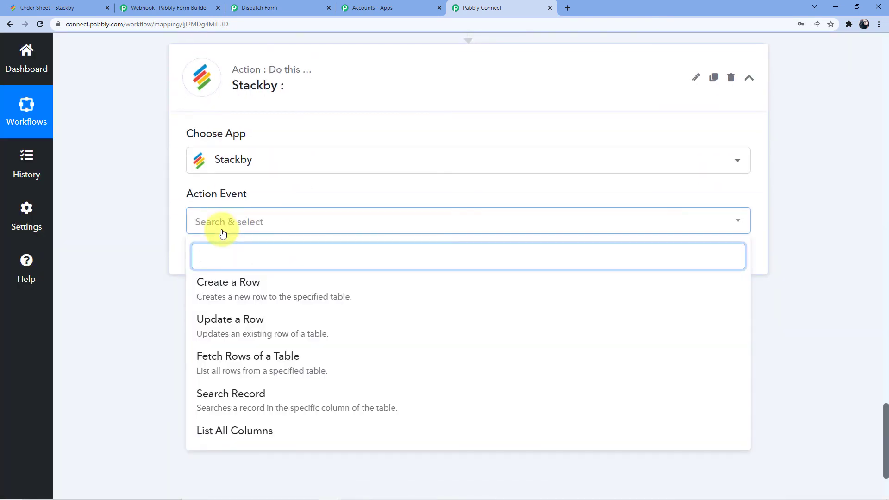
text(Update)
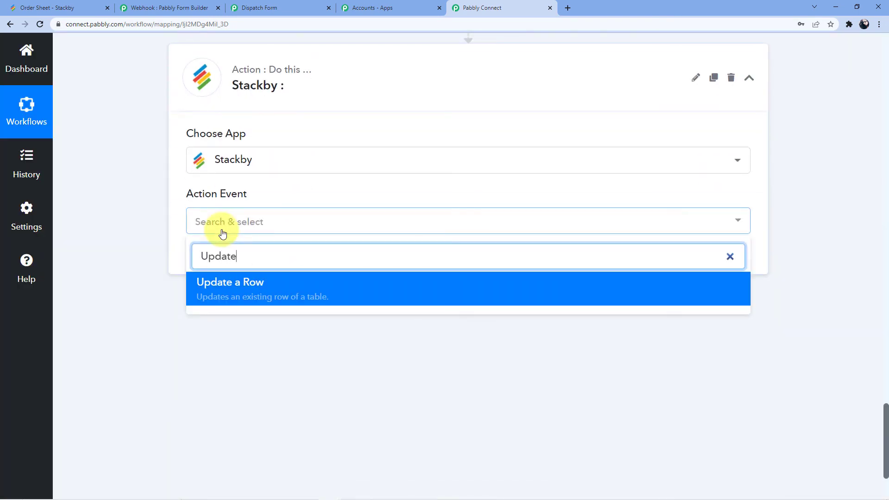
click(231, 274)
click(215, 268)
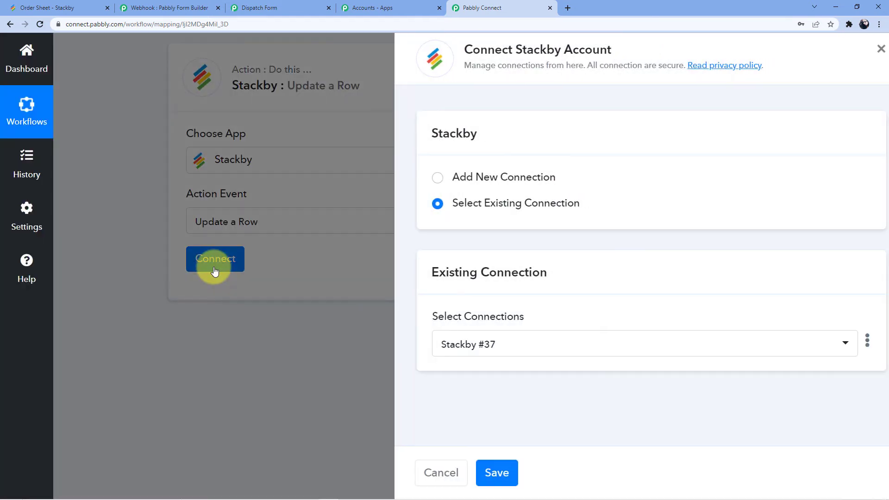
click(477, 471)
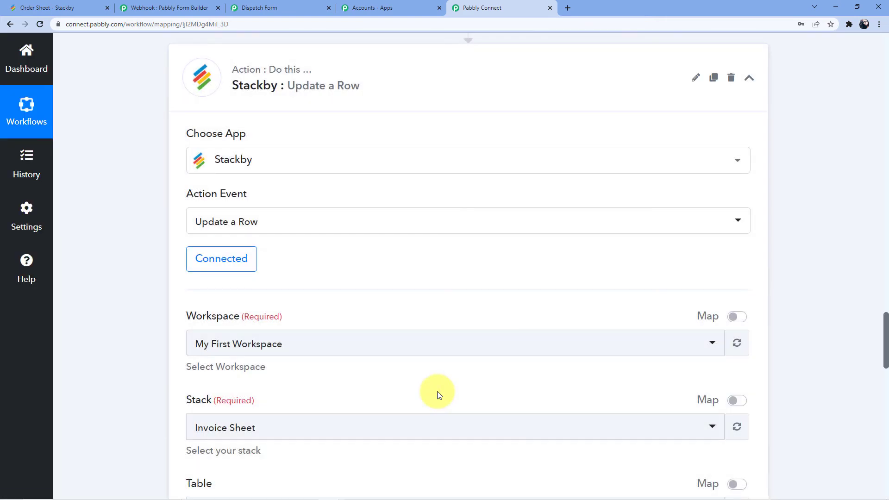
Select the Order Sheet workspace and the Order Sheet stack with Table 1 for the Update a Row action
scroll(576, 328, down, 4)
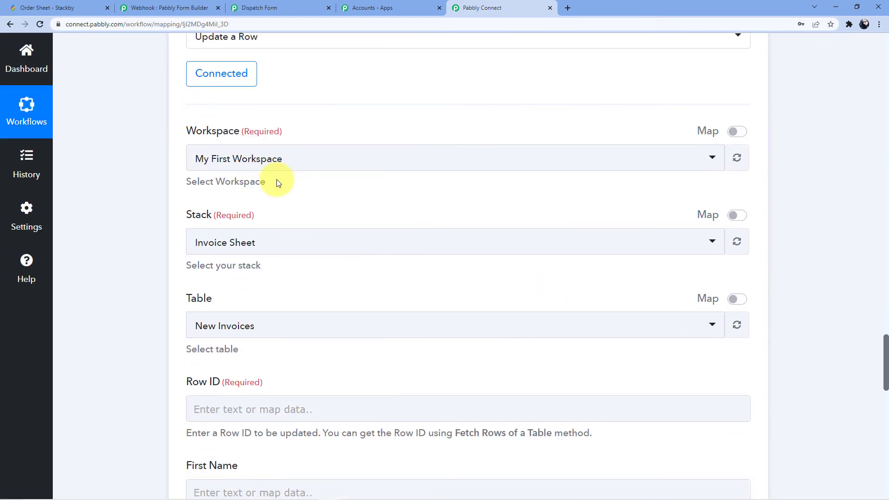
click(264, 158)
click(247, 238)
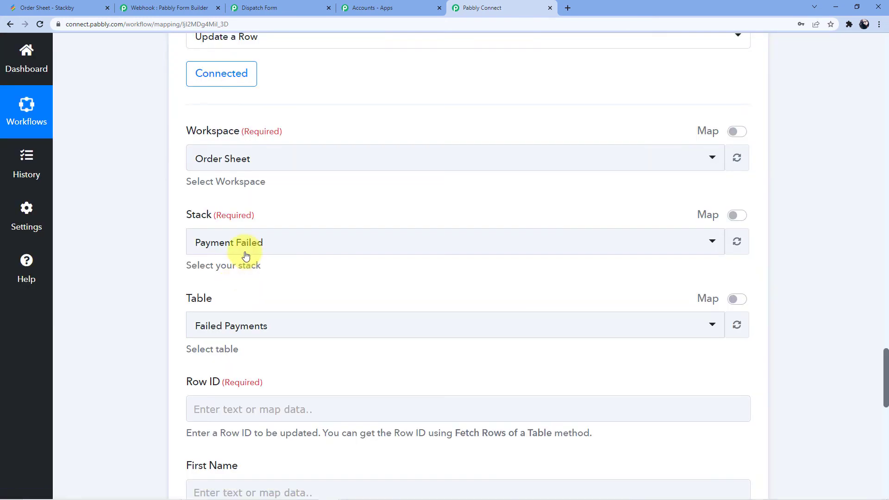
click(245, 254)
click(248, 330)
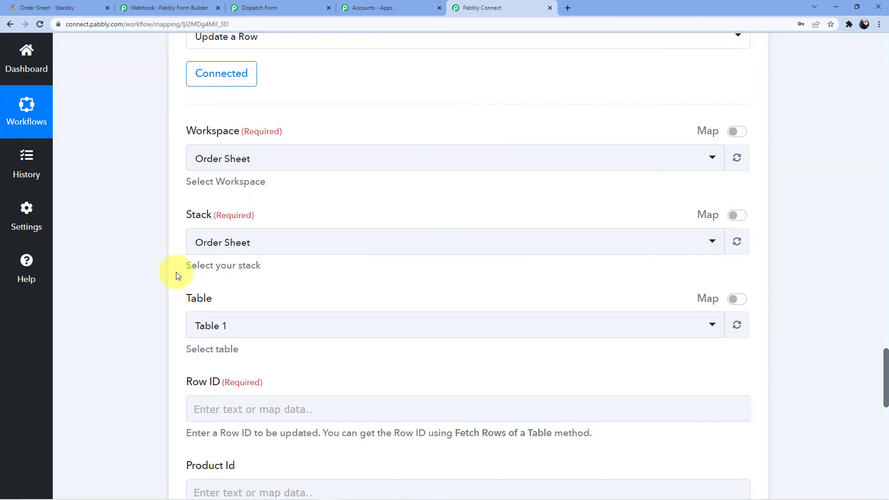
Compare the Update a Row action's fields with the Status column of the Order Sheet in Stackby
scroll(176, 273, down, 4)
scroll(179, 272, up, 3)
scroll(231, 272, down, 2)
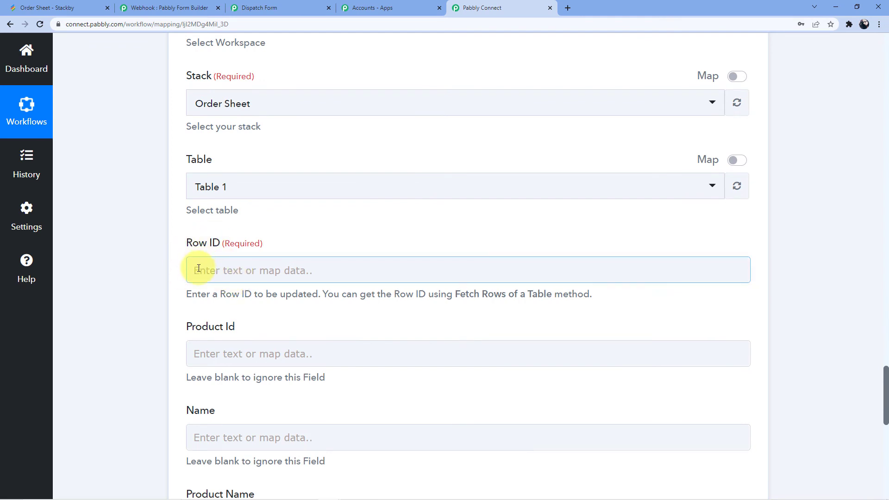
click(80, 13)
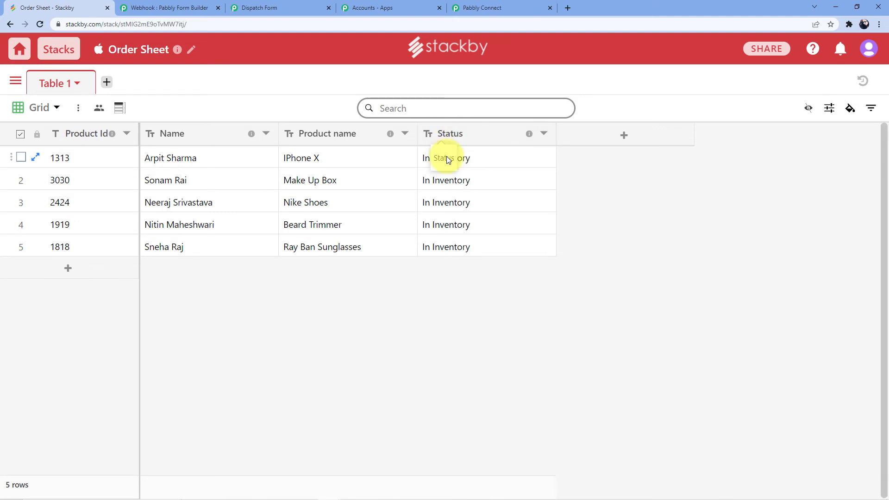
click(483, 8)
Examine the 0 Field RowId entry in the Search Record response as the source for the required Row ID
click(257, 273)
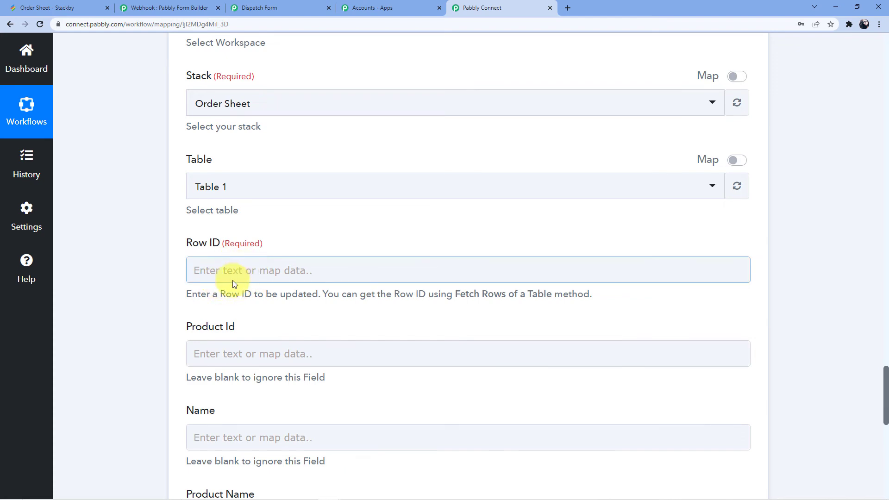
scroll(283, 287, up, 15)
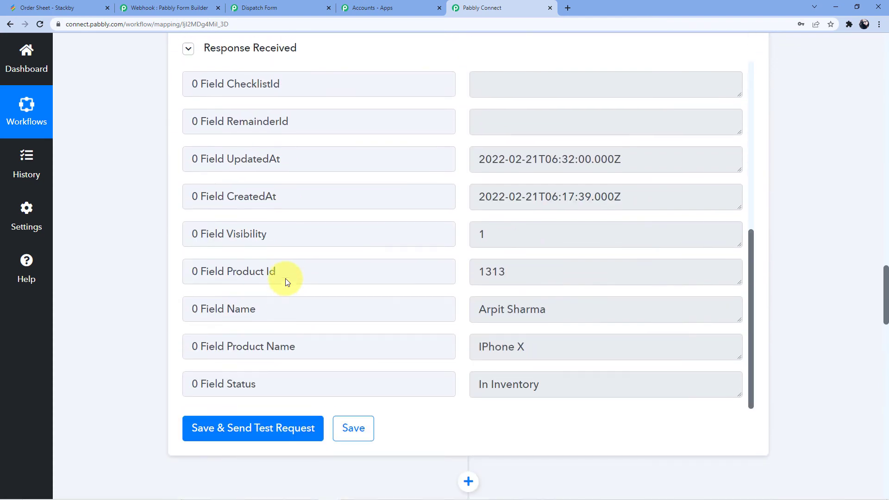
scroll(286, 279, up, 4)
scroll(286, 279, down, 2)
scroll(554, 324, up, 2)
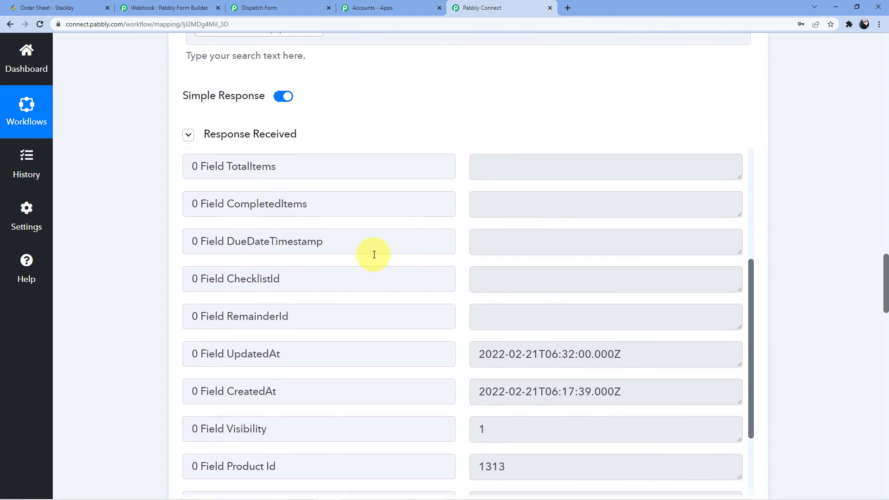
scroll(375, 254, up, 5)
drag(194, 231, 254, 230)
drag(474, 230, 654, 227)
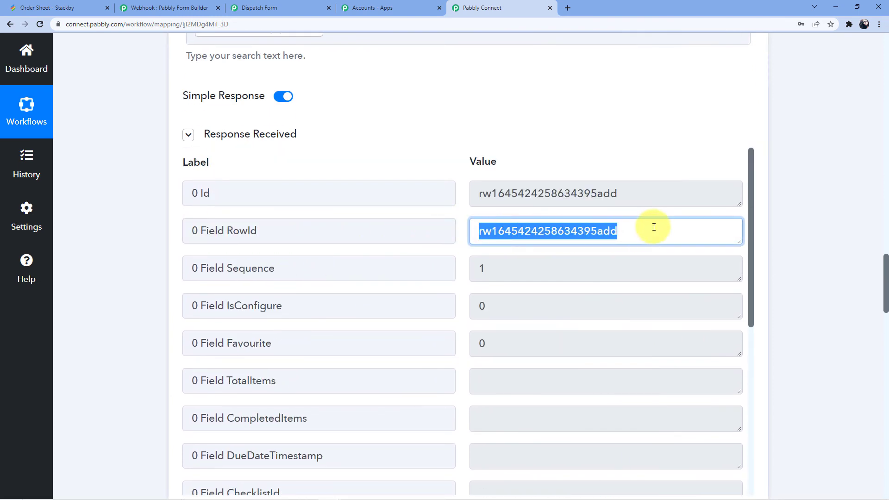
click(508, 171)
scroll(510, 249, down, 7)
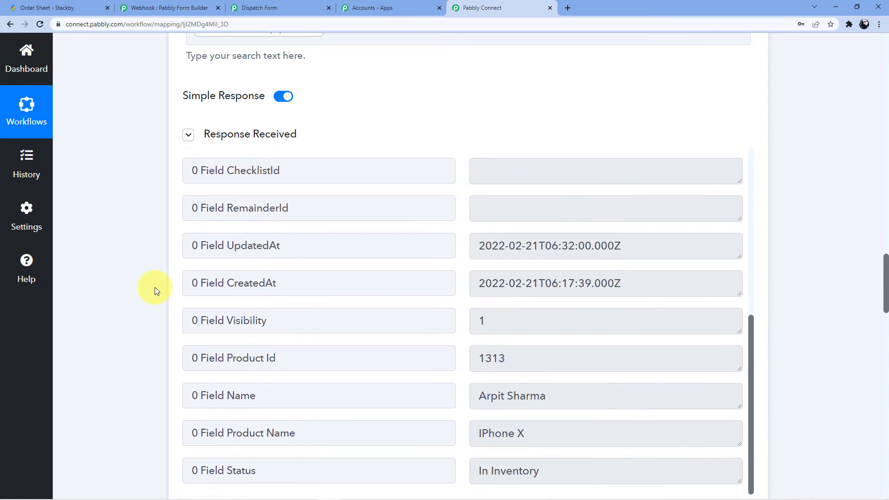
Map the Search Record step's 0 Field RowId value into the Row ID field of the Update a Row action
scroll(159, 290, down, 15)
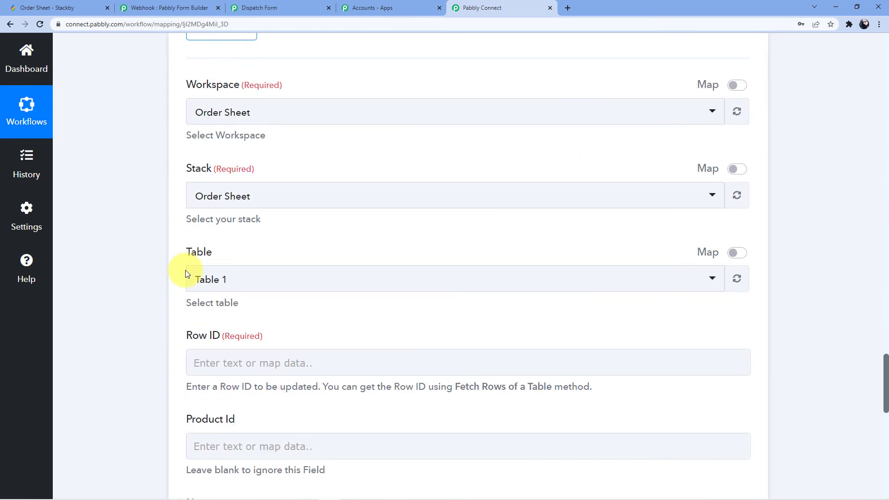
scroll(207, 242, down, 2)
click(224, 268)
scroll(287, 315, down, 2)
click(298, 321)
scroll(287, 318, down, 2)
click(340, 295)
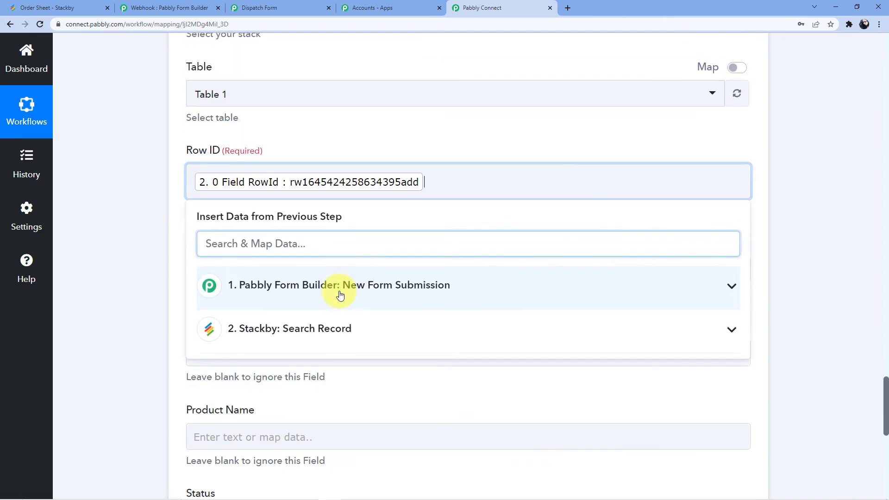
click(145, 229)
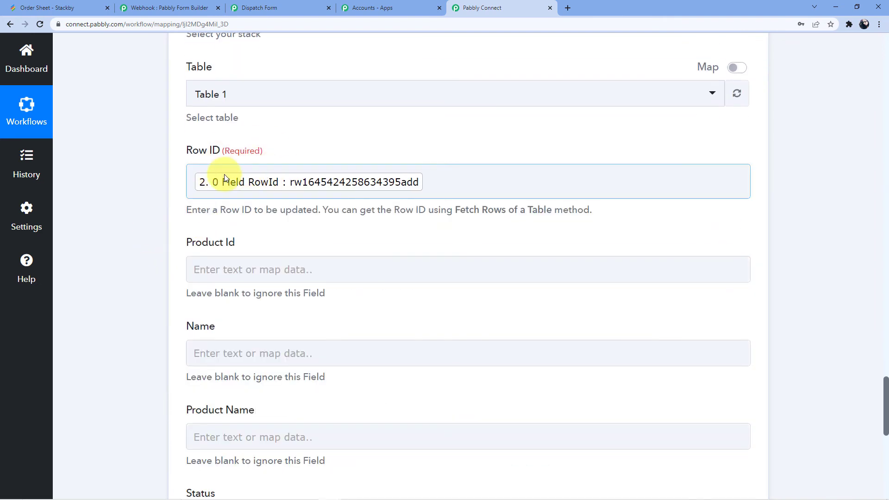
Set the Update a Row action's Status to Dispatched, leaving Product Id, Name and Product Name blank
scroll(409, 363, down, 1)
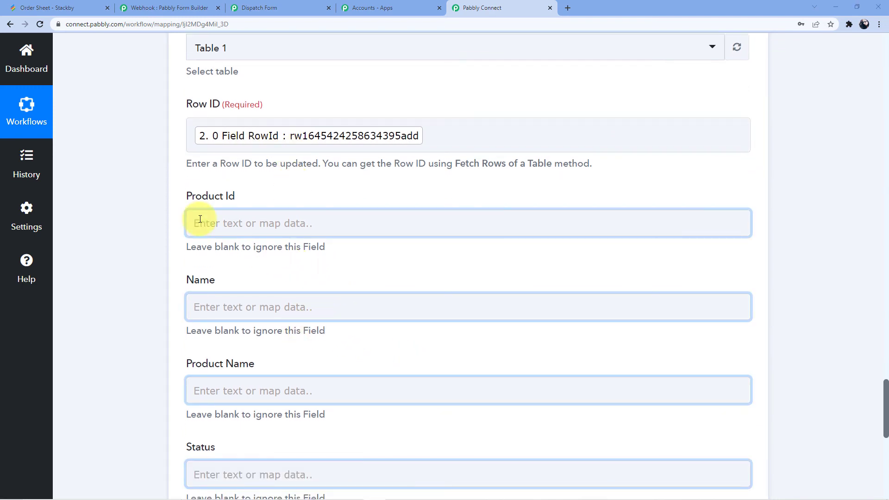
scroll(224, 273, down, 2)
scroll(238, 226, down, 2)
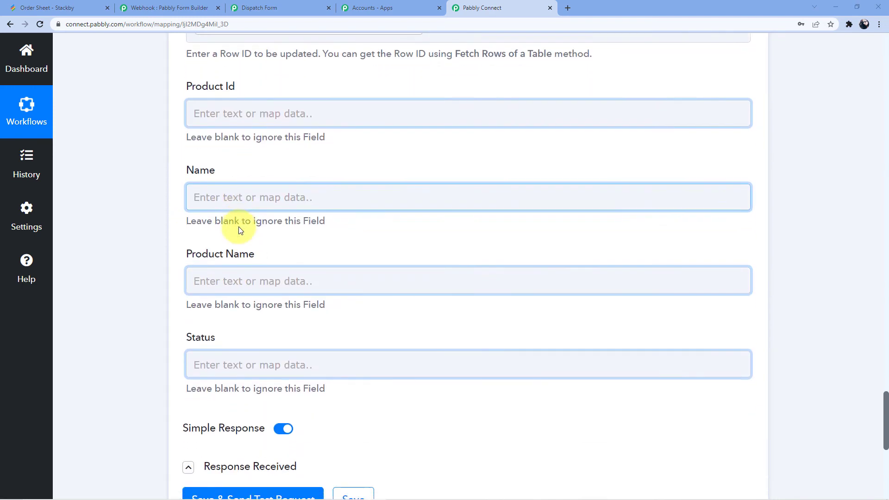
click(265, 288)
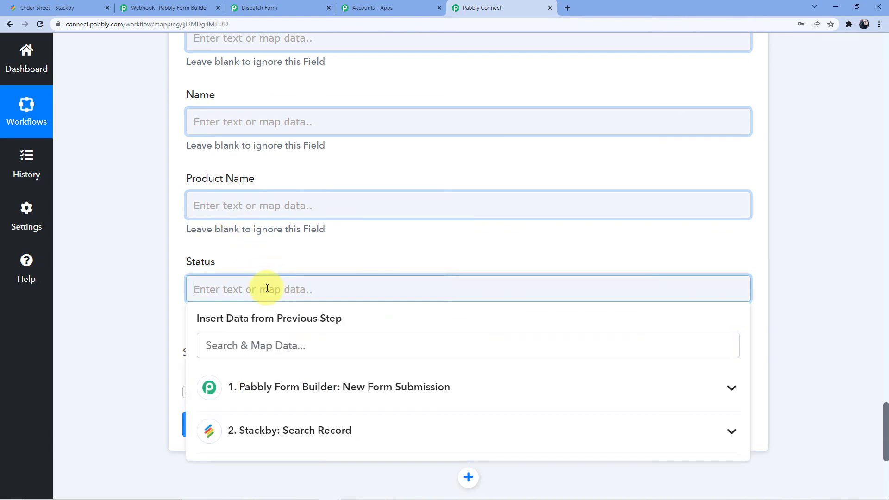
text(Disptached)
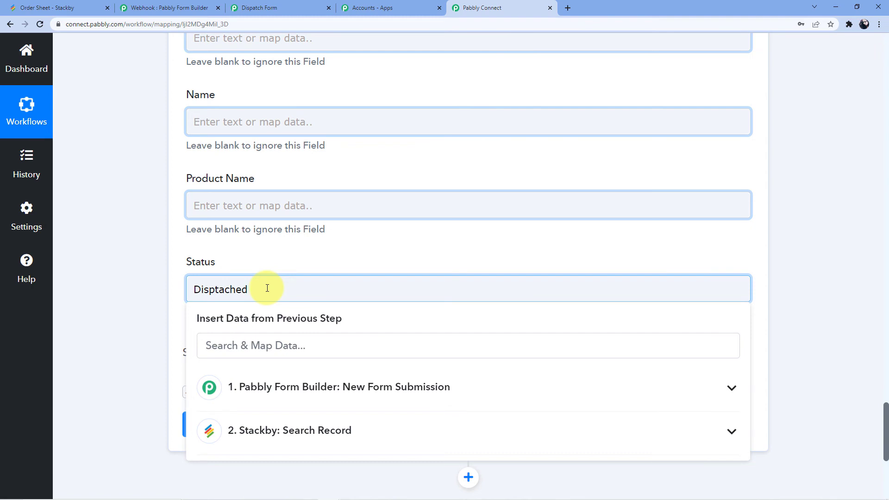
key(BackSpace)
key(BackSpace)
key(BackSpace)
text(tched)
click(291, 264)
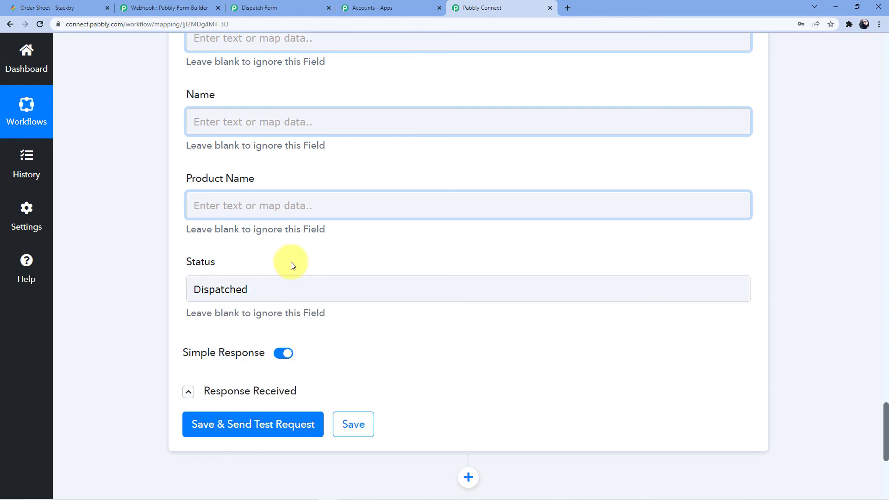
Save the Update a Row action with a test request and check the first record's status in the response and Stackby's Order Sheet
click(252, 425)
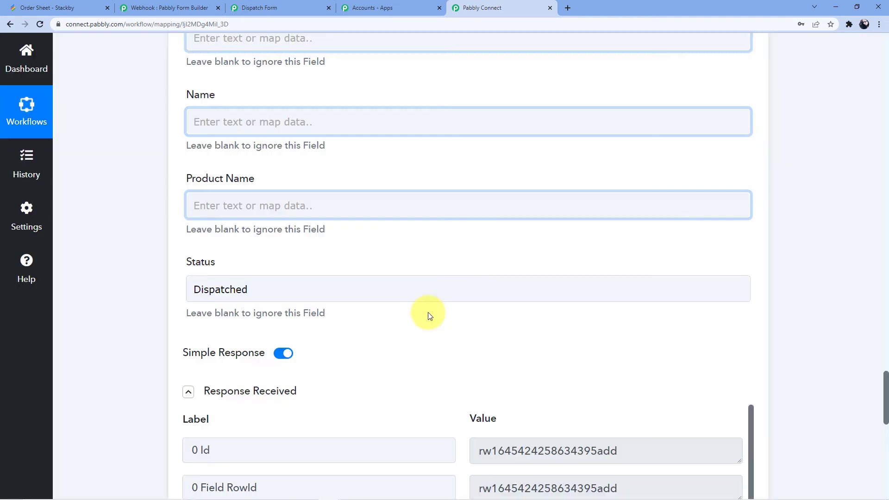
scroll(503, 249, down, 5)
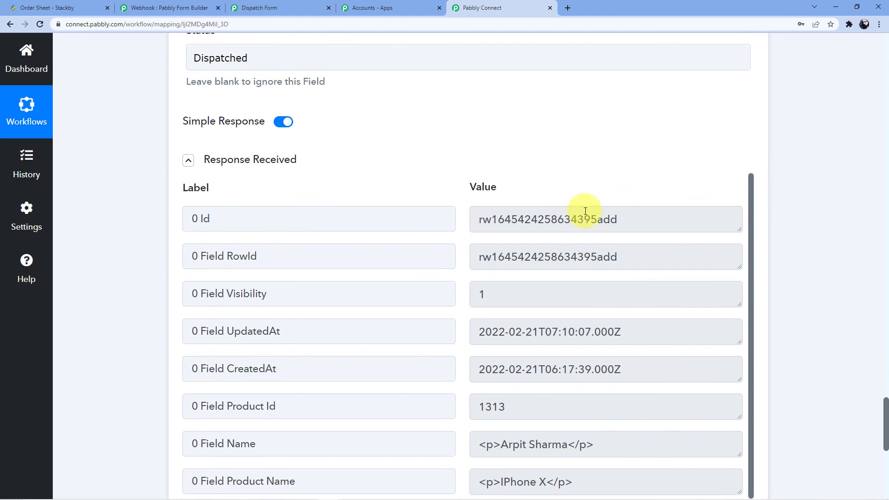
scroll(453, 254, down, 5)
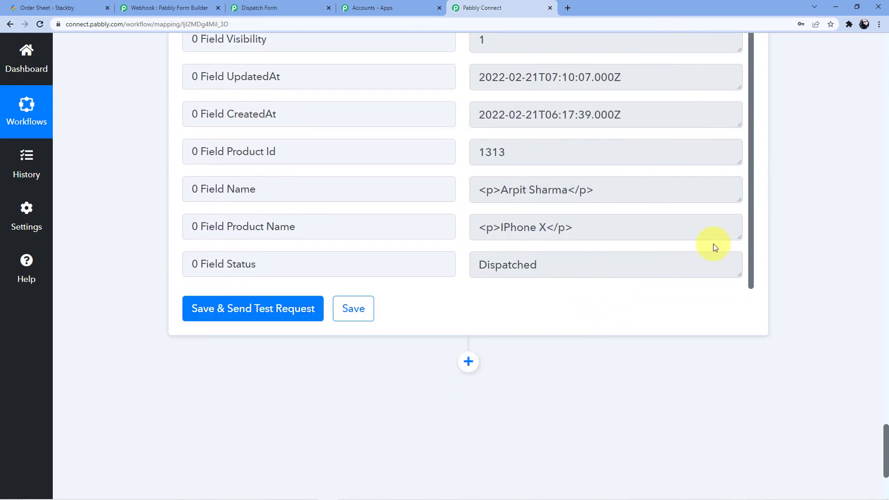
drag(475, 264, 551, 290)
click(555, 292)
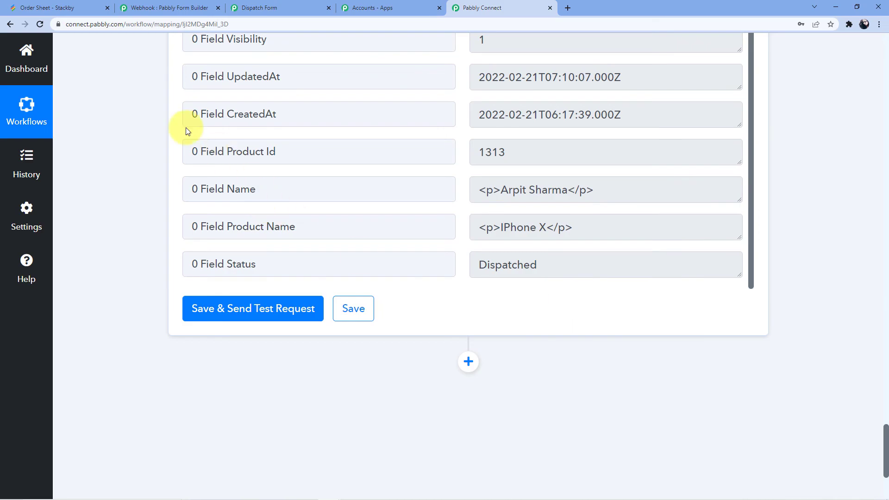
click(65, 8)
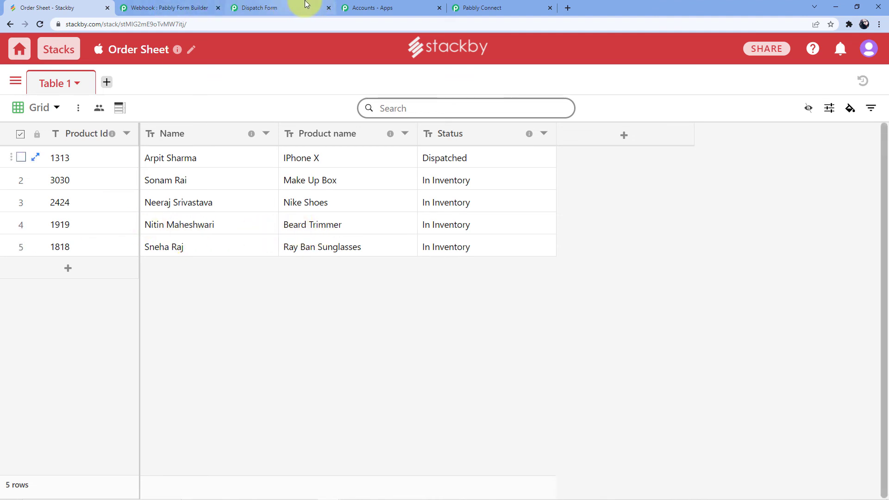
Reload the Dispatch Form, submit it with Product ID 1919, and check that record's status in Stackby's Order Sheet
click(279, 7)
click(272, 23)
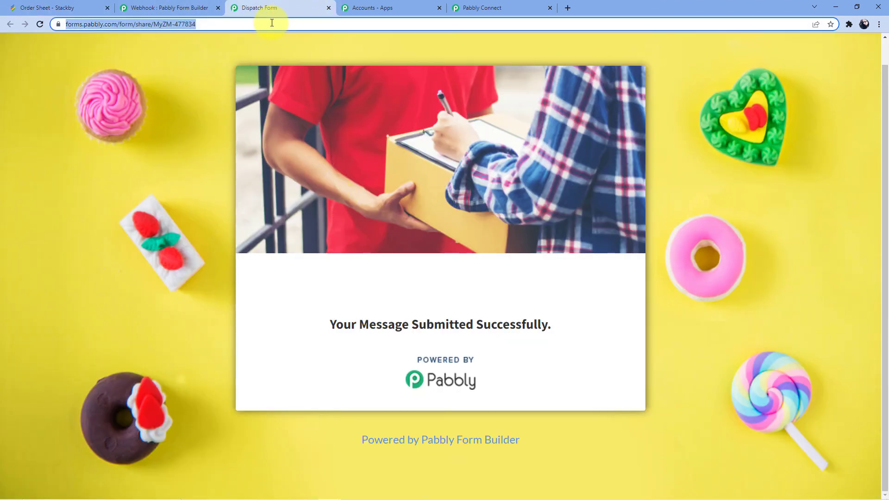
key(Return)
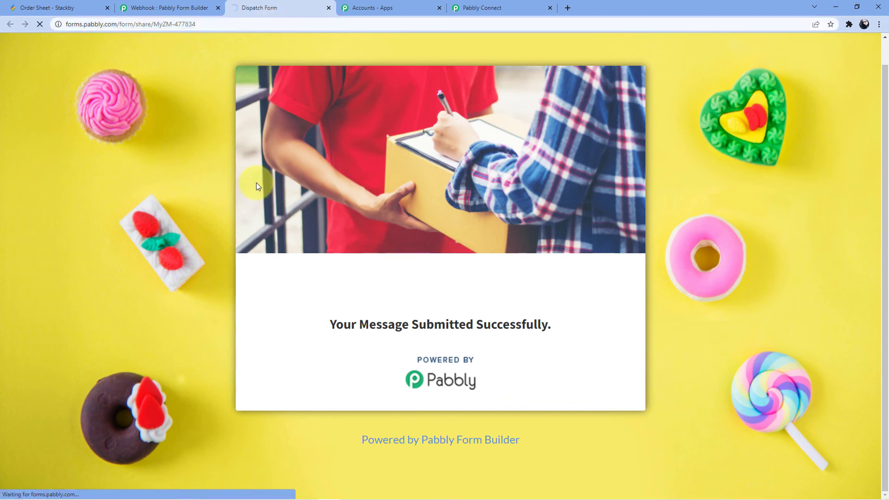
scroll(345, 407, down, 2)
click(321, 355)
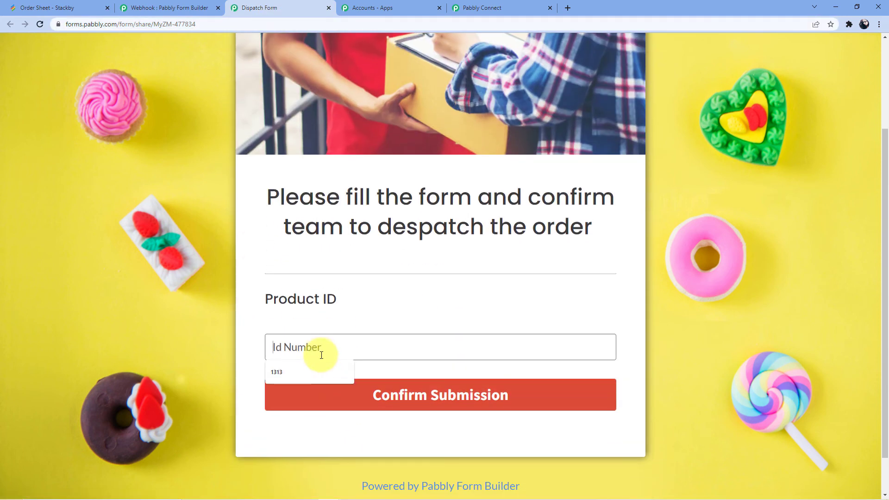
text(1919)
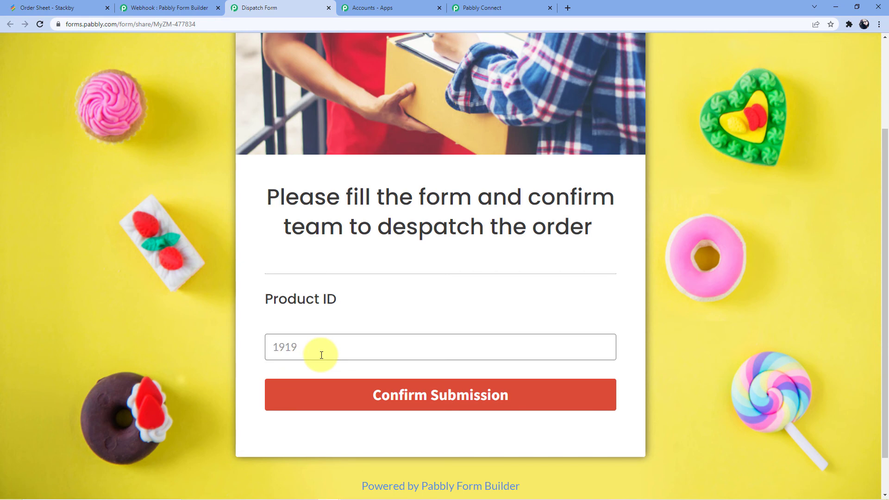
click(334, 391)
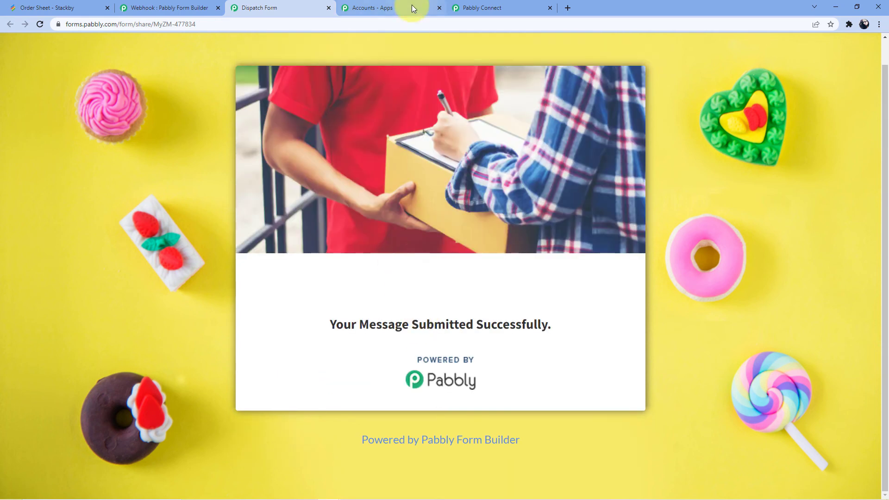
click(144, 6)
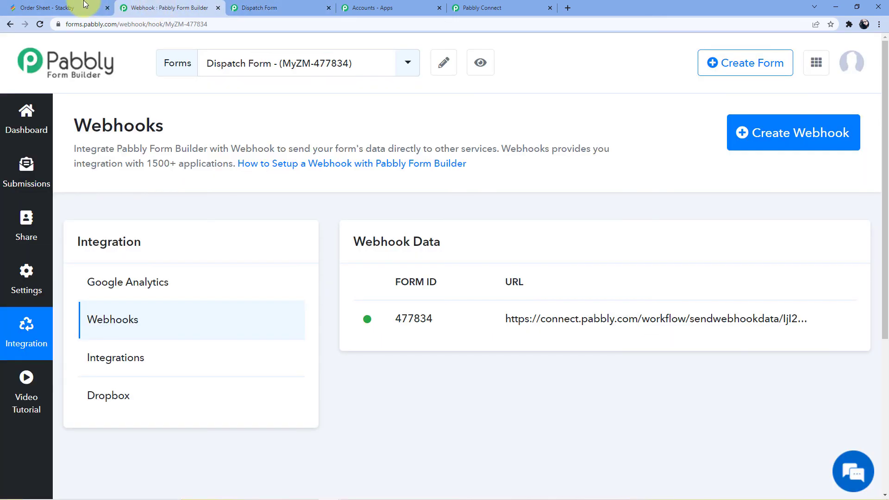
click(88, 7)
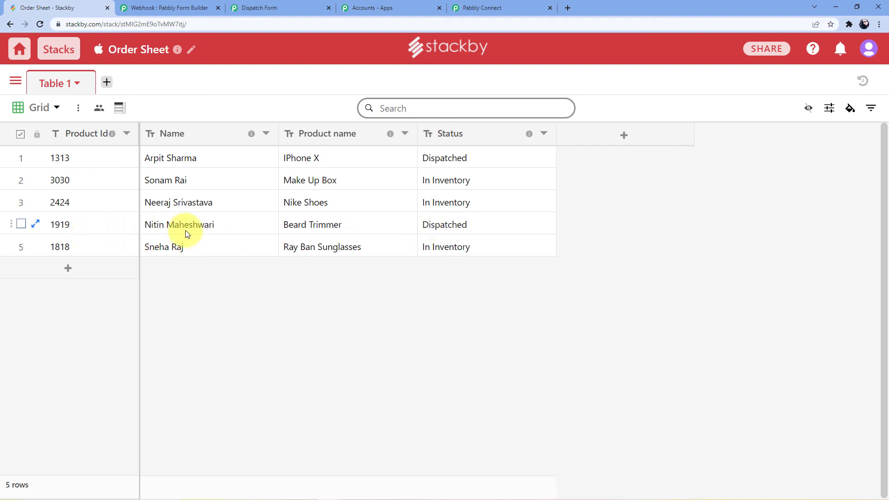
Return to the Pabbly Connect workflow and collapse its New Form Submission, Search Record and Update a Row steps for an overview
click(481, 7)
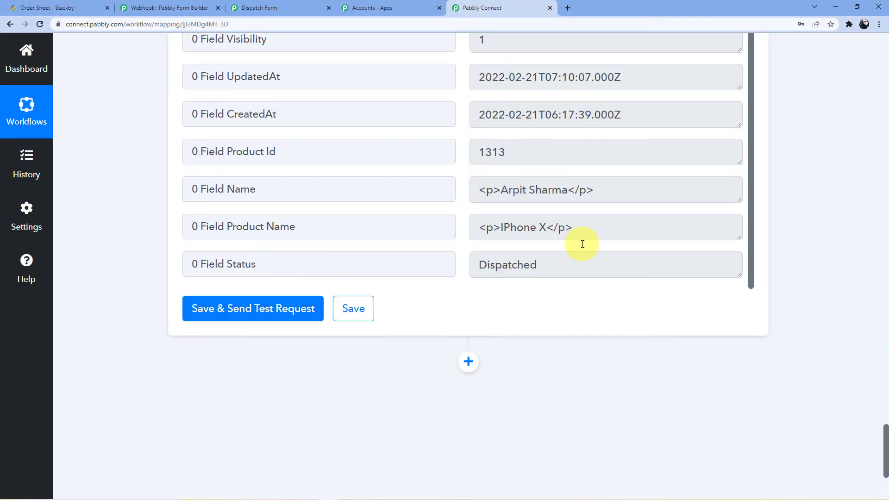
drag(887, 444, 888, 39)
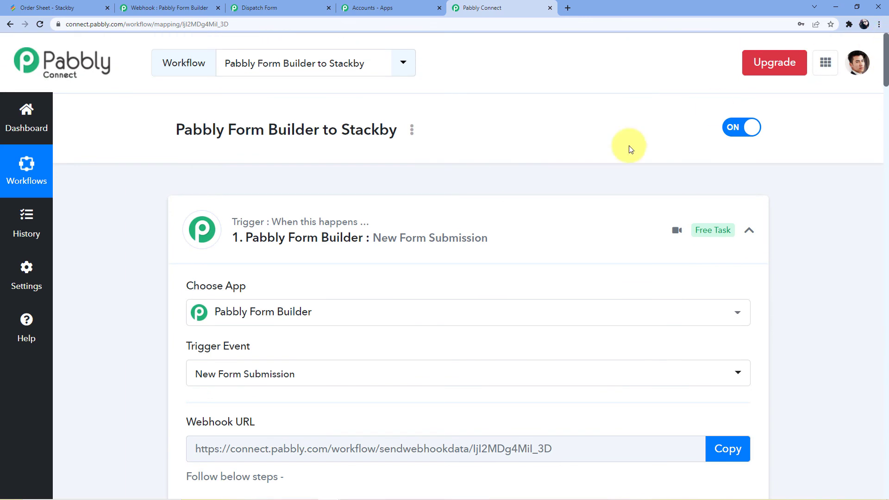
click(430, 230)
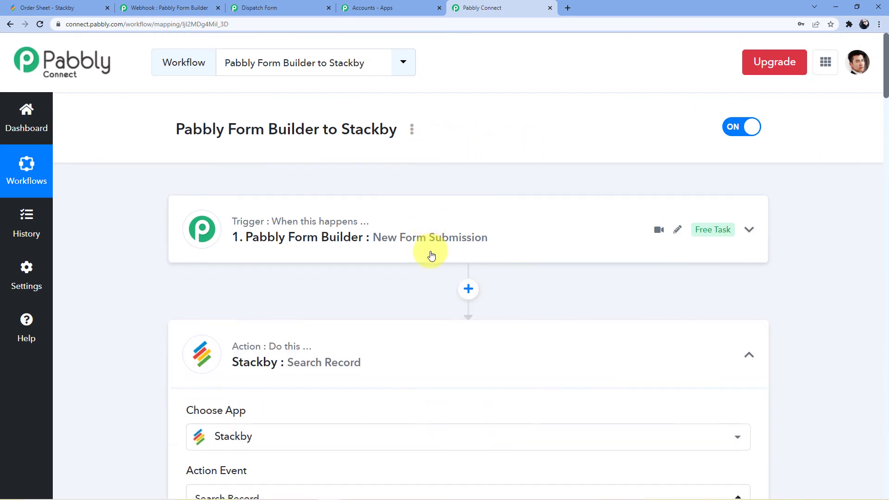
scroll(416, 232, down, 3)
click(404, 230)
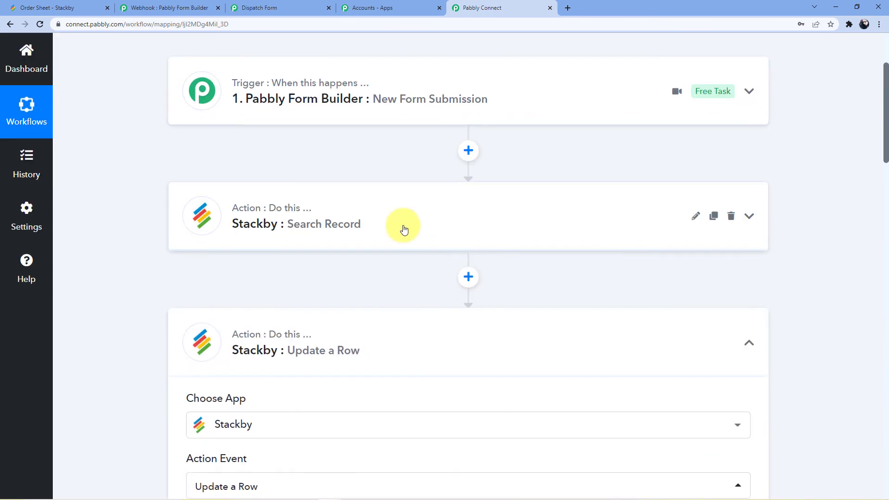
click(370, 342)
scroll(380, 341, up, 3)
scroll(329, 291, down, 2)
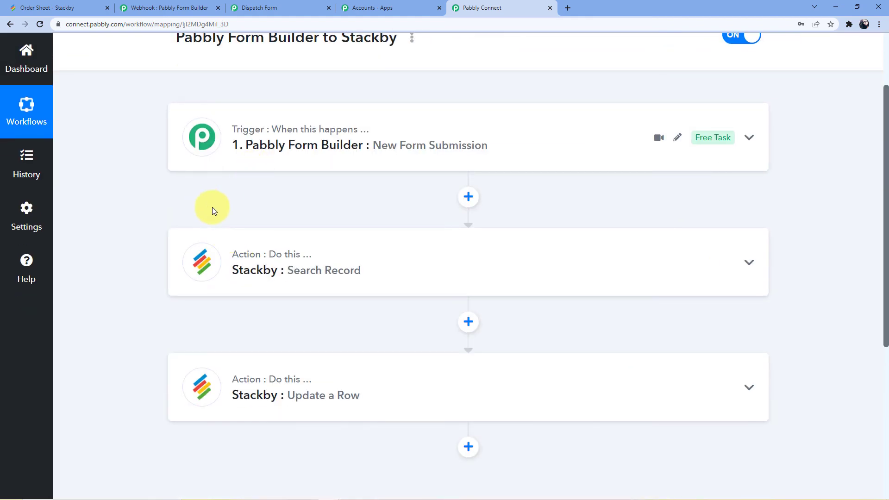